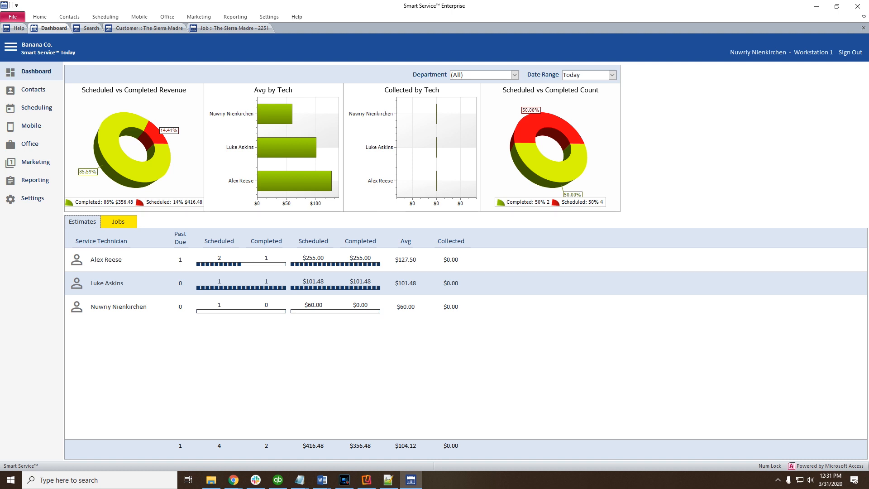
Step: Examine The Sierra Madre's custom customer fields and the custom job fields of its job 2251
{"action": "left_click", "coordinate": [162, 28]}
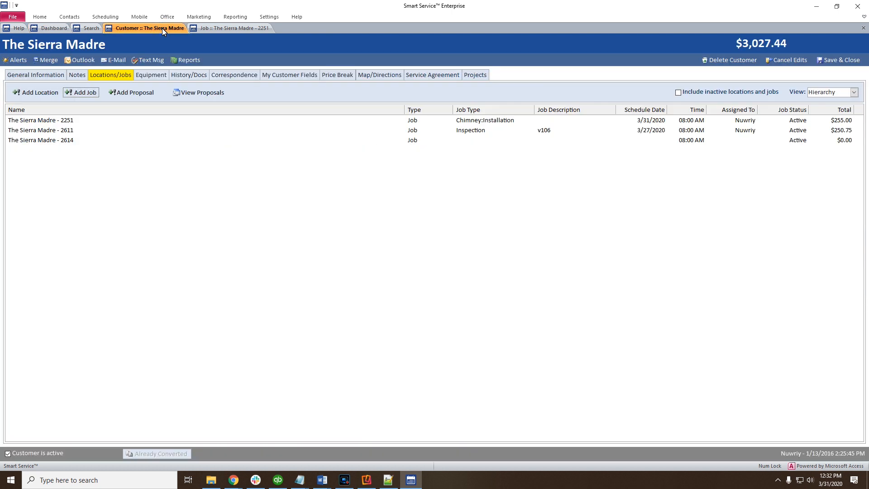
{"action": "left_click", "coordinate": [271, 75]}
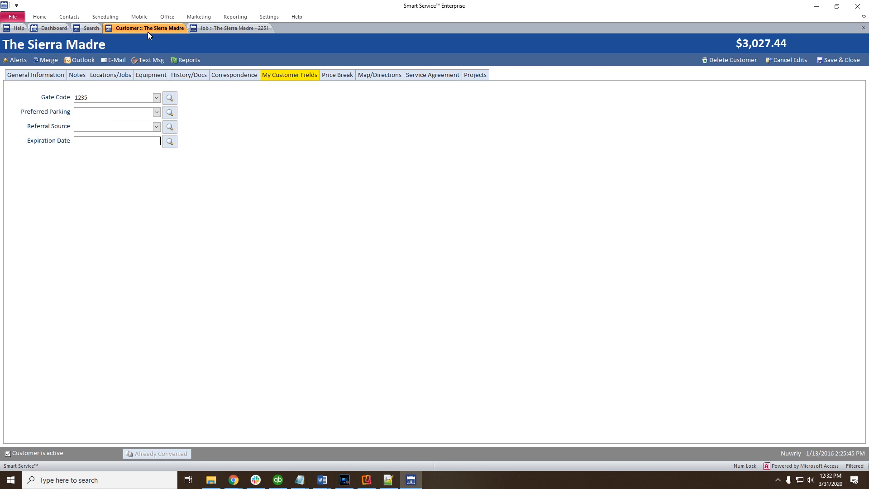
{"action": "left_click", "coordinate": [206, 31]}
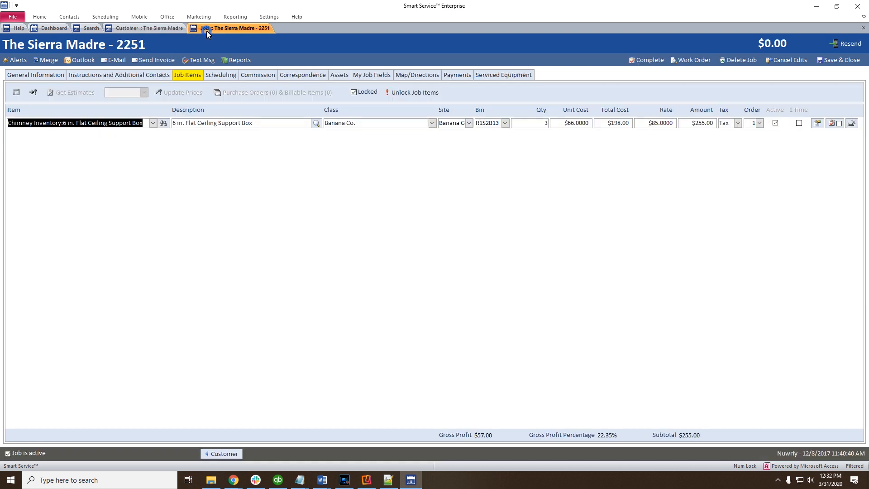
{"action": "left_click", "coordinate": [364, 77]}
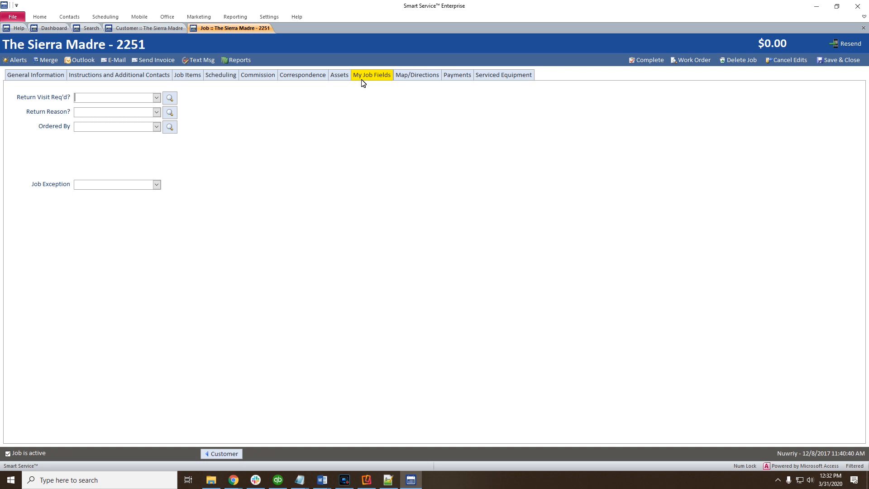
Step: Open the user-defined field settings and examine the field names of the Prospect grouping
{"action": "left_click", "coordinate": [66, 30]}
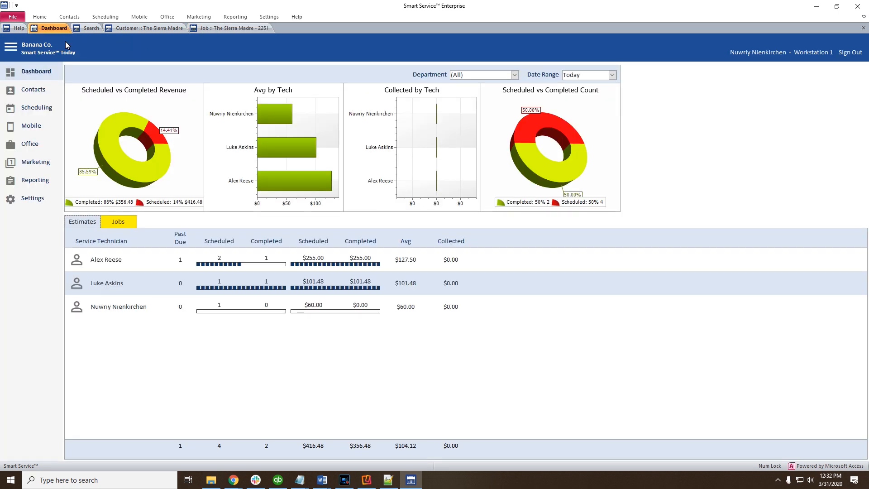
{"action": "left_click", "coordinate": [43, 198]}
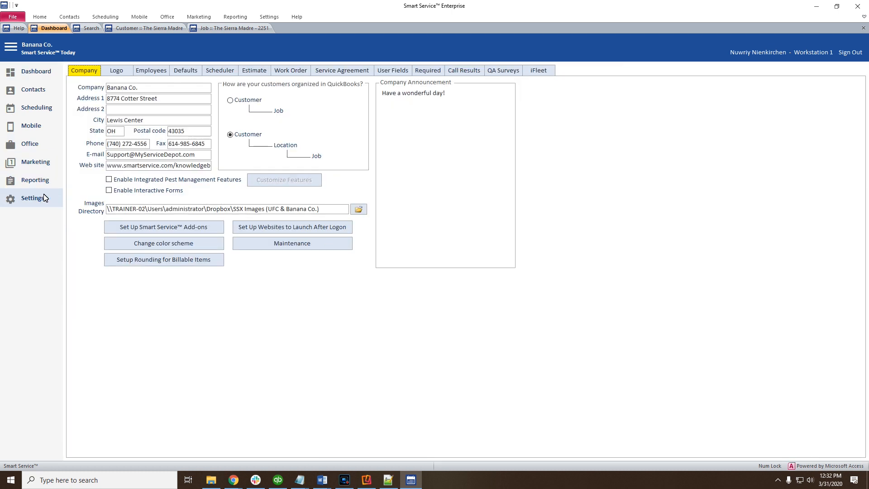
{"action": "left_click", "coordinate": [391, 71]}
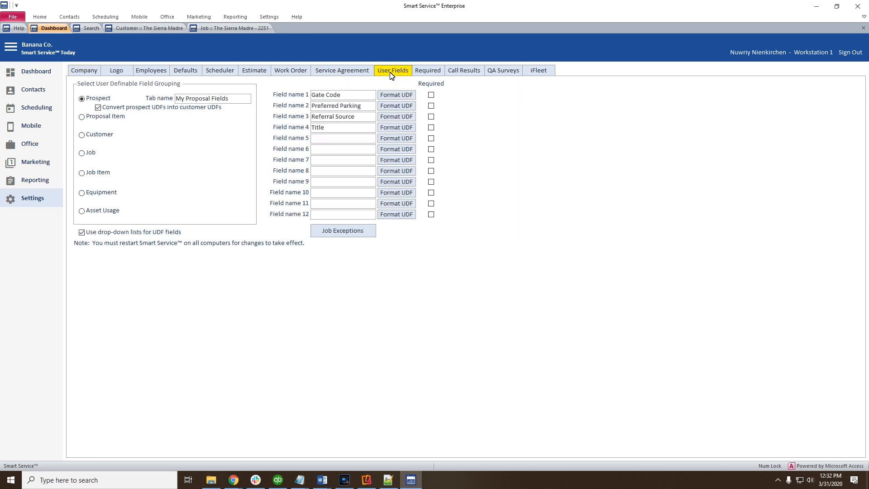
{"action": "left_click_drag", "start_coordinate": [346, 96], "coordinate": [311, 95]}
{"action": "left_click_drag", "start_coordinate": [363, 106], "coordinate": [311, 106]}
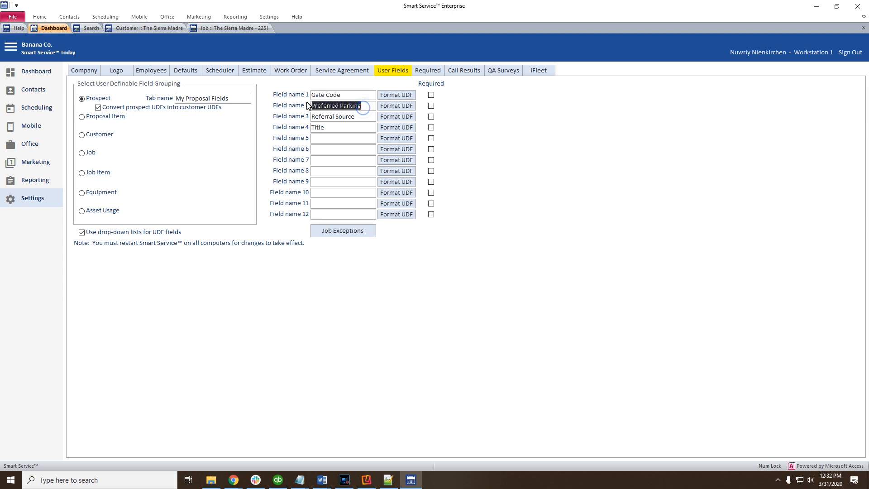
{"action": "left_click_drag", "start_coordinate": [364, 117], "coordinate": [306, 130]}
Step: In the Customer field grouping, examine the format types available for Expiration Date and save it as Date
{"action": "left_click", "coordinate": [83, 135]}
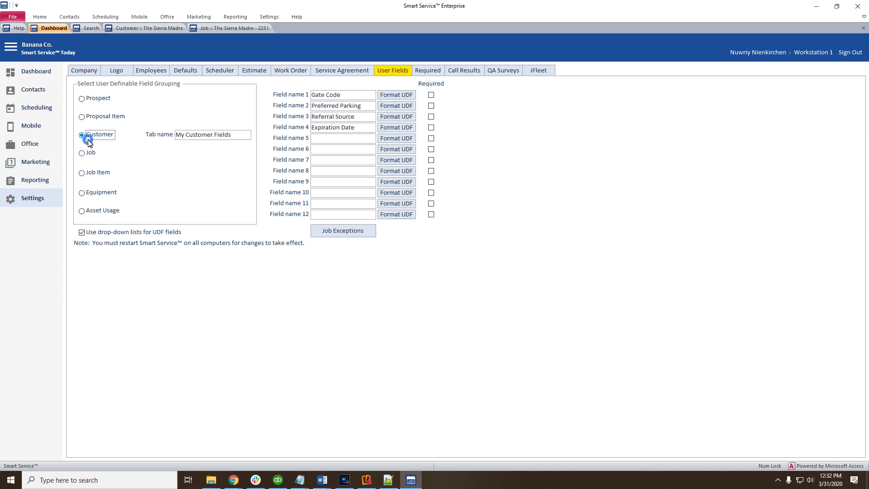
{"action": "left_click", "coordinate": [314, 95]}
{"action": "left_click_drag", "start_coordinate": [360, 106], "coordinate": [311, 128]}
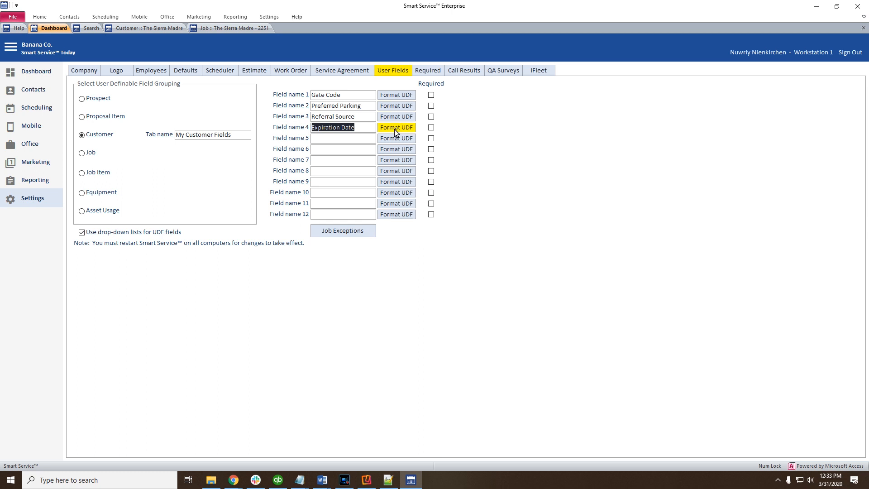
{"action": "left_click", "coordinate": [364, 131]}
{"action": "left_click", "coordinate": [387, 130]}
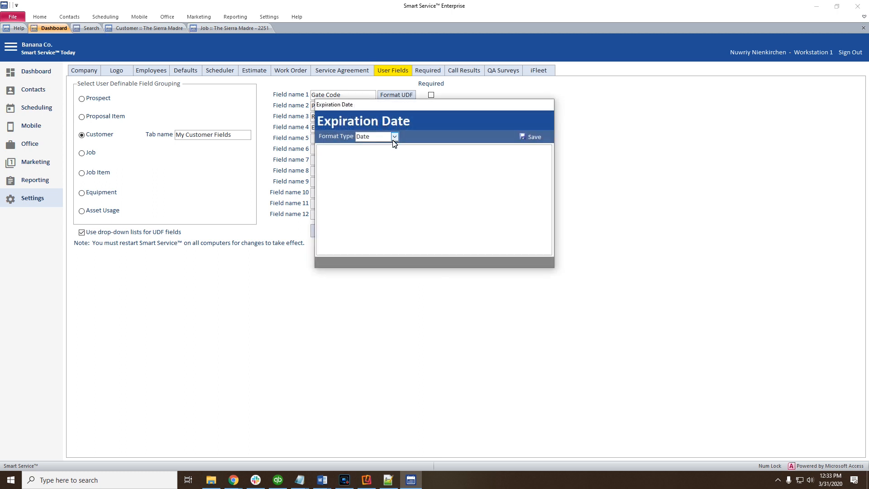
{"action": "left_click", "coordinate": [394, 137]}
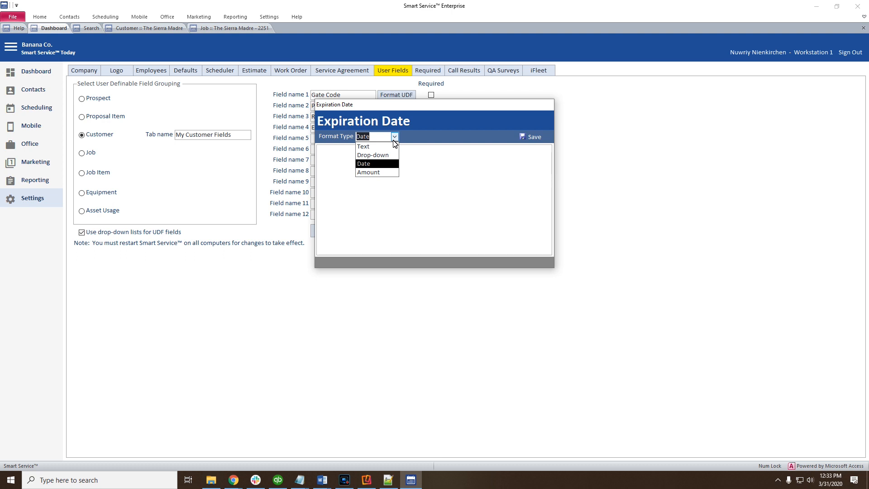
{"action": "left_click", "coordinate": [394, 138]}
{"action": "left_click", "coordinate": [526, 136]}
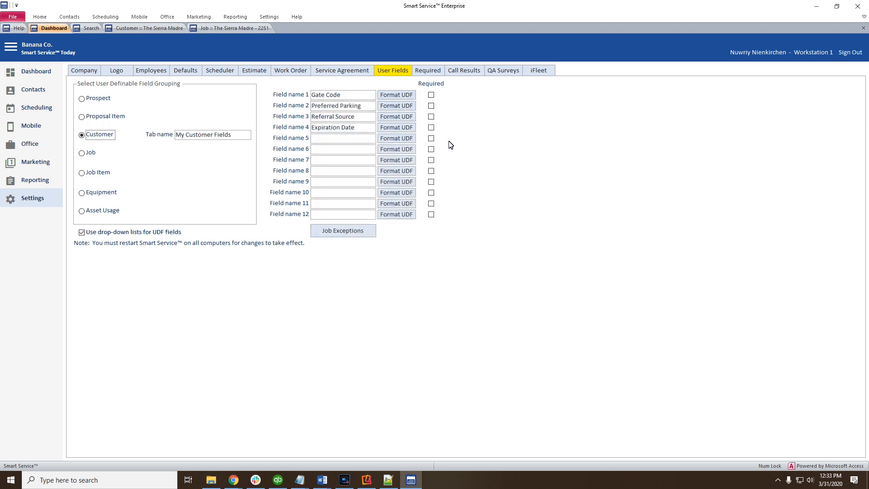
Step: In the Job field grouping, examine the format settings of the Return Visit Req'd? field
{"action": "left_click", "coordinate": [93, 158]}
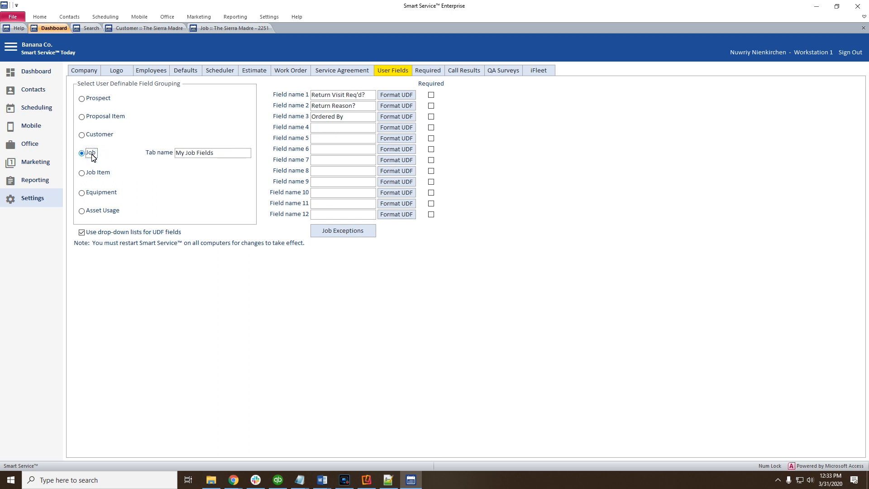
{"action": "left_click", "coordinate": [396, 96]}
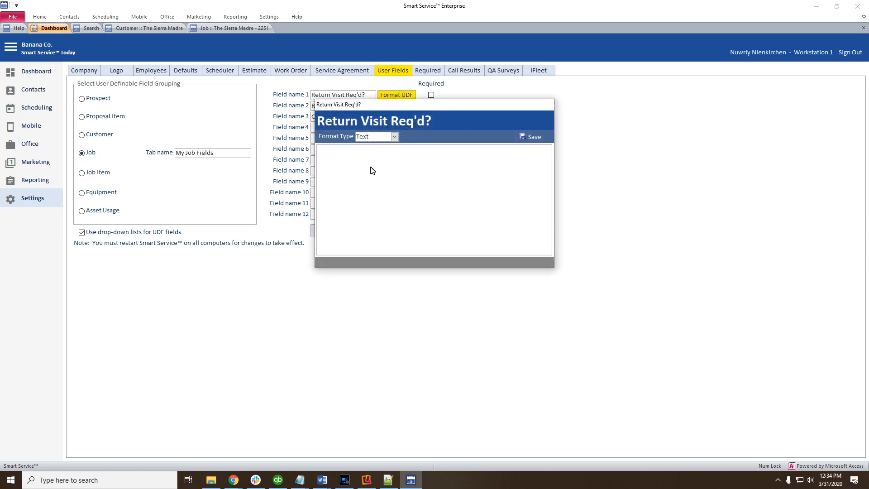
{"action": "left_click", "coordinate": [531, 137]}
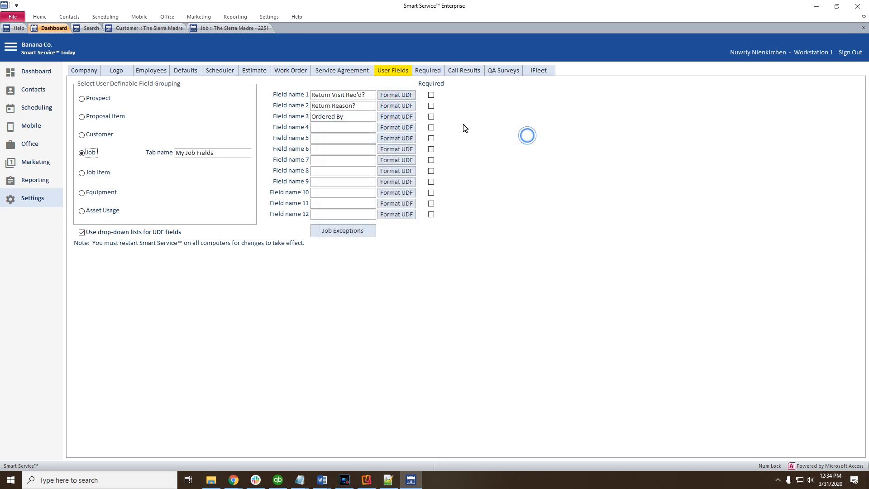
Step: Add "Customer Requested Call" as a drop-down item of the Return Reason? job field and save the format
{"action": "left_click", "coordinate": [395, 107]}
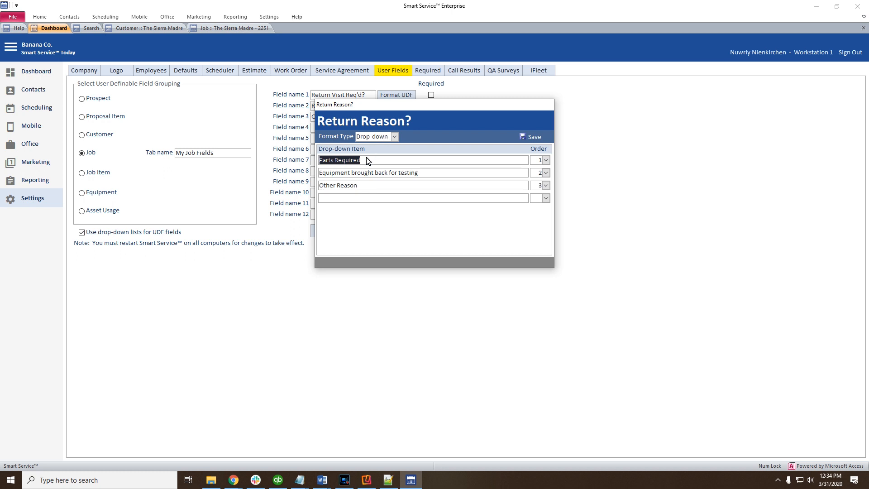
{"action": "left_click", "coordinate": [359, 200]}
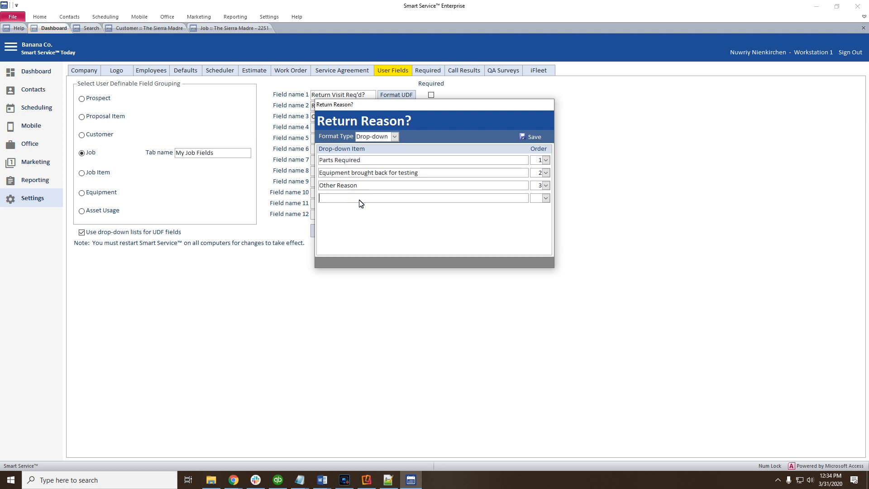
{"action": "type", "text": "Customer Requested Call"}
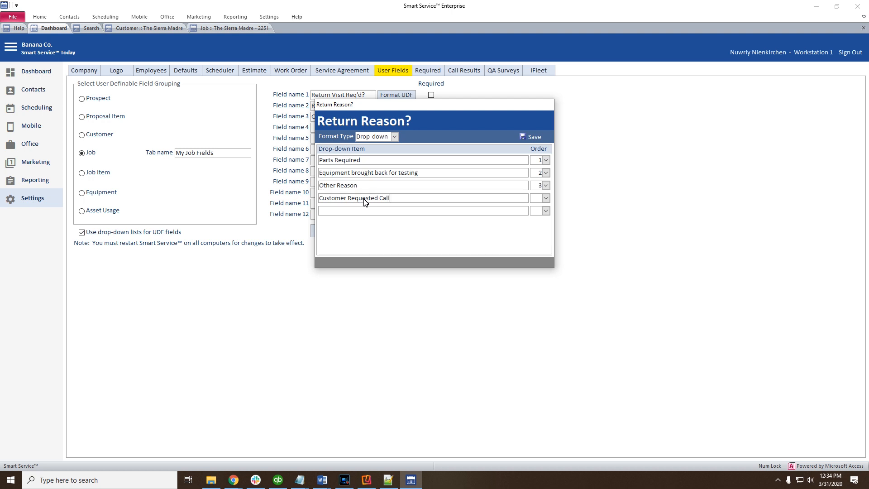
{"action": "left_click", "coordinate": [534, 137]}
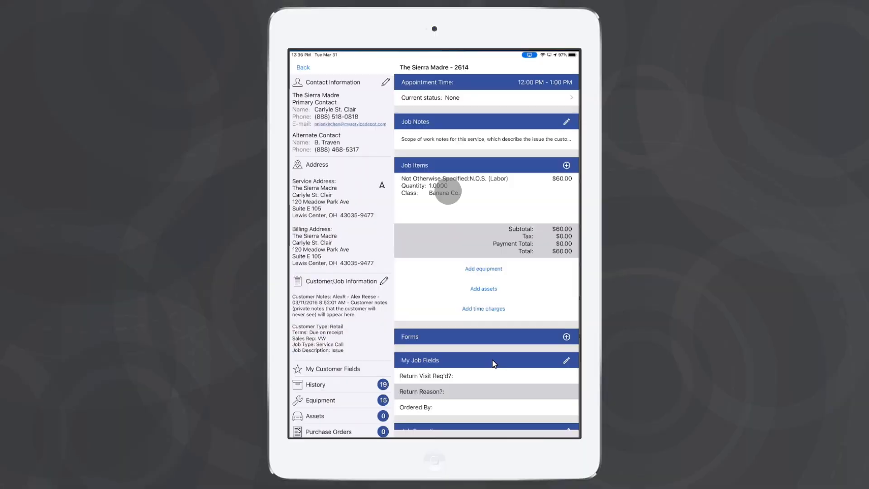
Step: In the mobile app, set Return Reason? to "Equipment brought back for testing" in the custom job fields of The Sierra Madre - 2614
{"action": "left_click", "coordinate": [566, 360]}
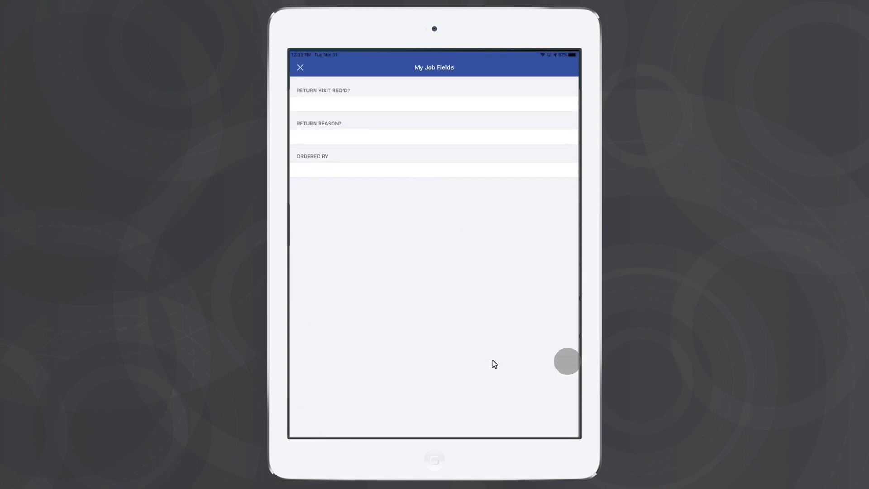
{"action": "left_click", "coordinate": [332, 137]}
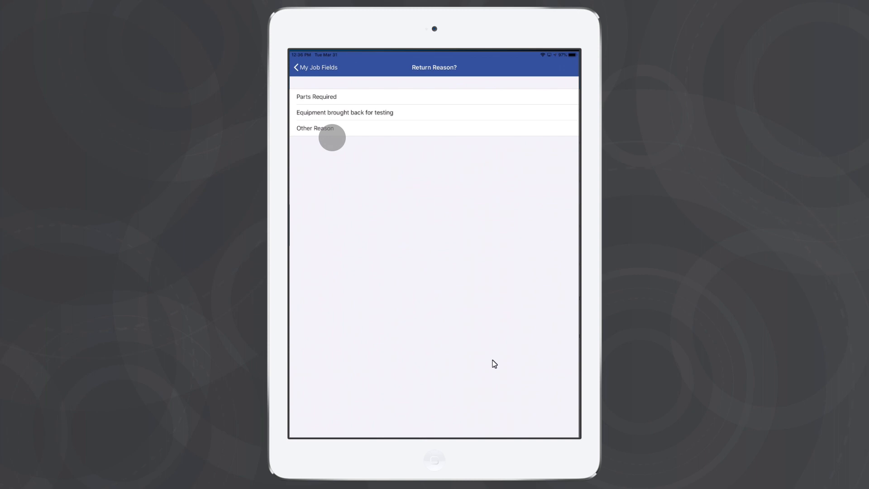
{"action": "left_click", "coordinate": [352, 112]}
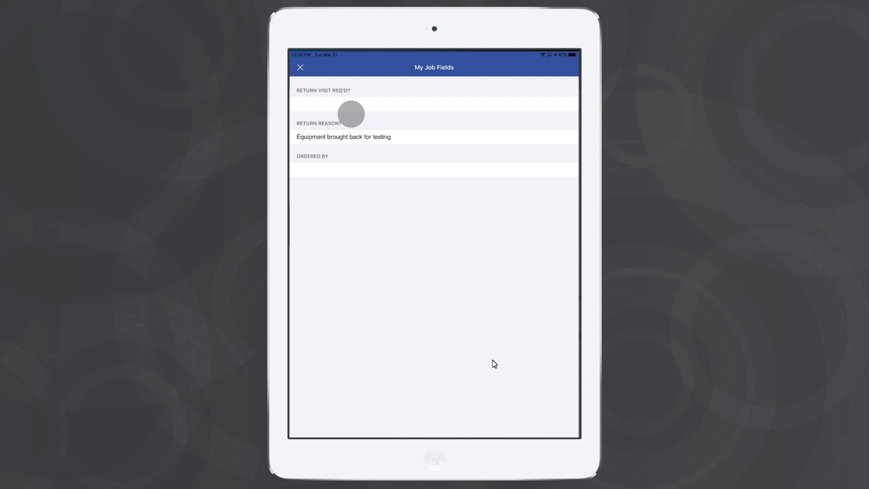
{"action": "left_click", "coordinate": [339, 103]}
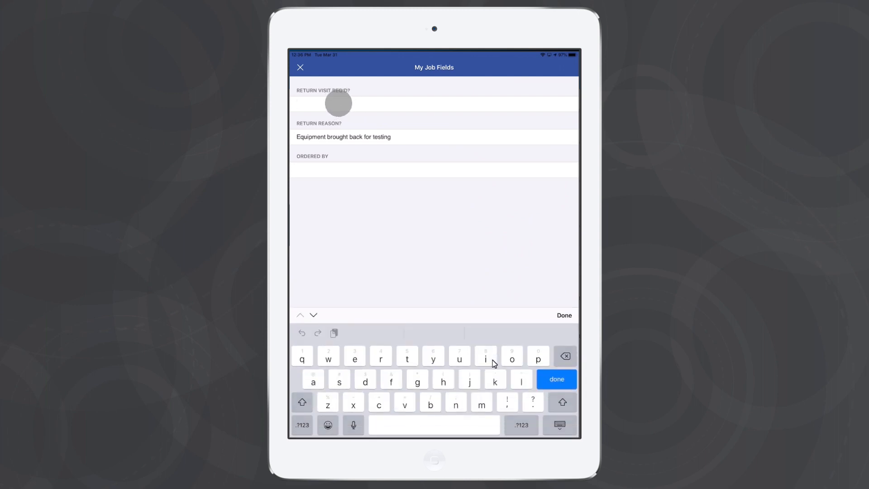
{"action": "left_click", "coordinate": [300, 67]}
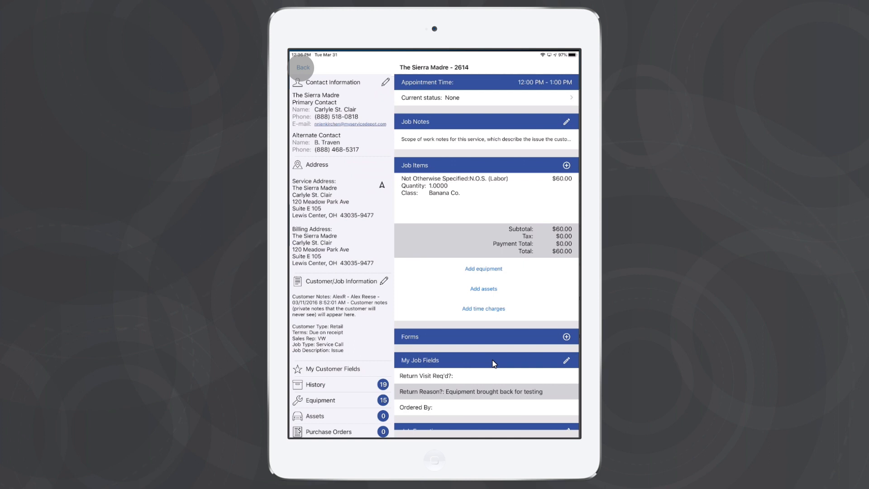
Step: Set the Expiration Date in the job's custom customer fields to 03/31/2020
{"action": "left_click", "coordinate": [375, 372]}
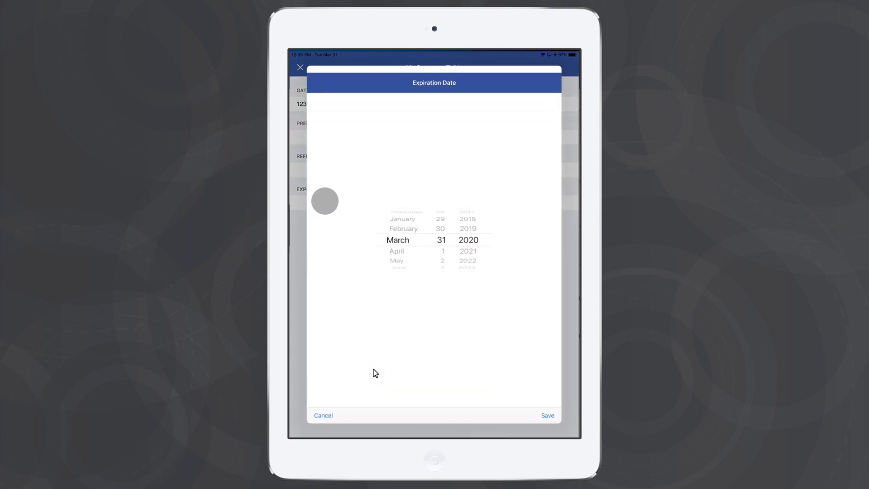
{"action": "left_click", "coordinate": [548, 415]}
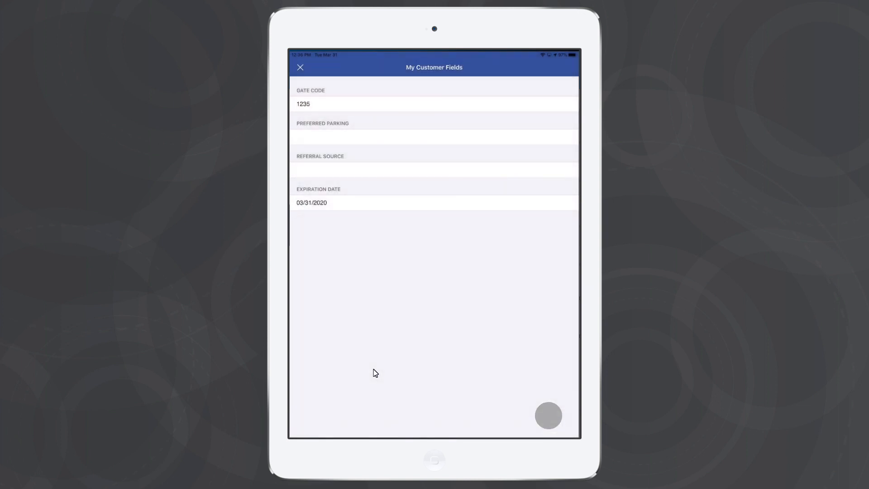
{"action": "left_click", "coordinate": [300, 67]}
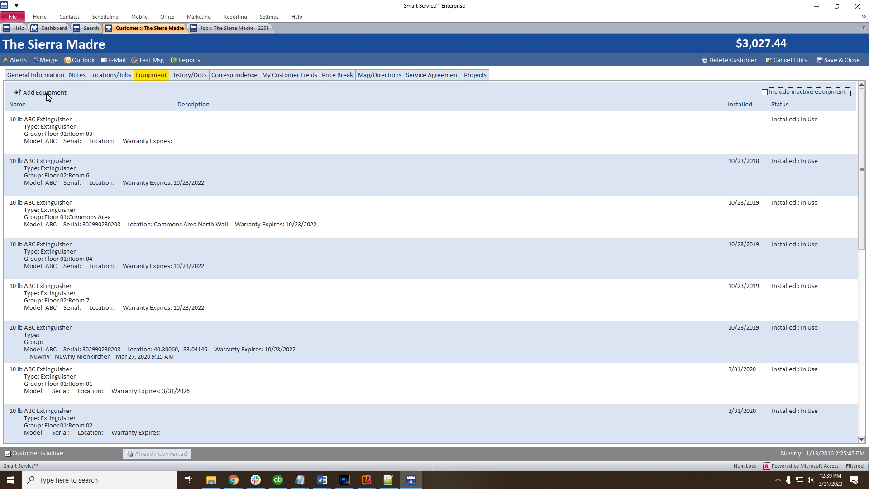
Step: Back in the desktop program, start a new equipment record for The Sierra Madre named "New Extinguisher"
{"action": "left_click", "coordinate": [46, 93]}
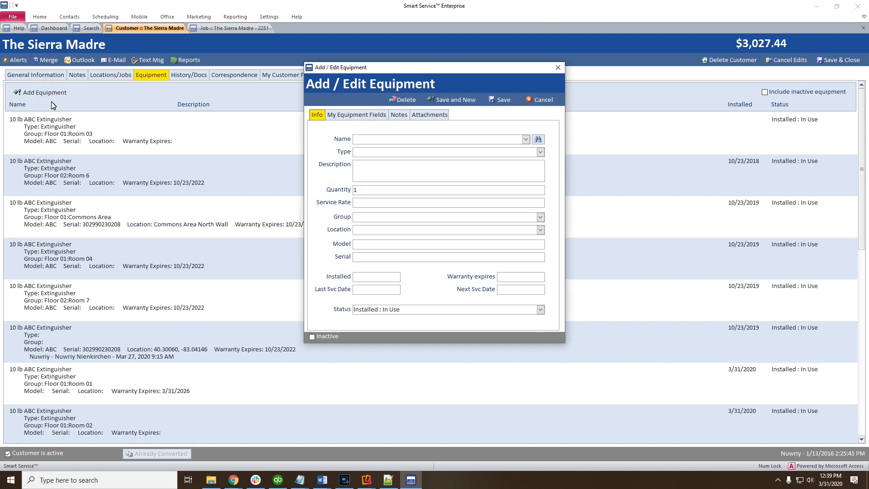
{"action": "left_click", "coordinate": [372, 140]}
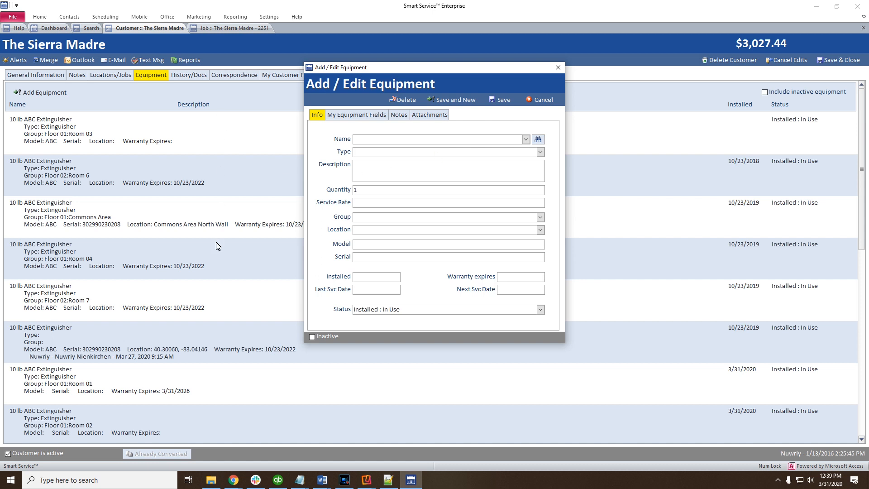
{"action": "left_click", "coordinate": [401, 139]}
{"action": "type", "text": "New Extinguisher"}
Step: Add "Smoke Detector" as a new equipment type, save it, and reopen the type choices for the new equipment
{"action": "left_click", "coordinate": [540, 152]}
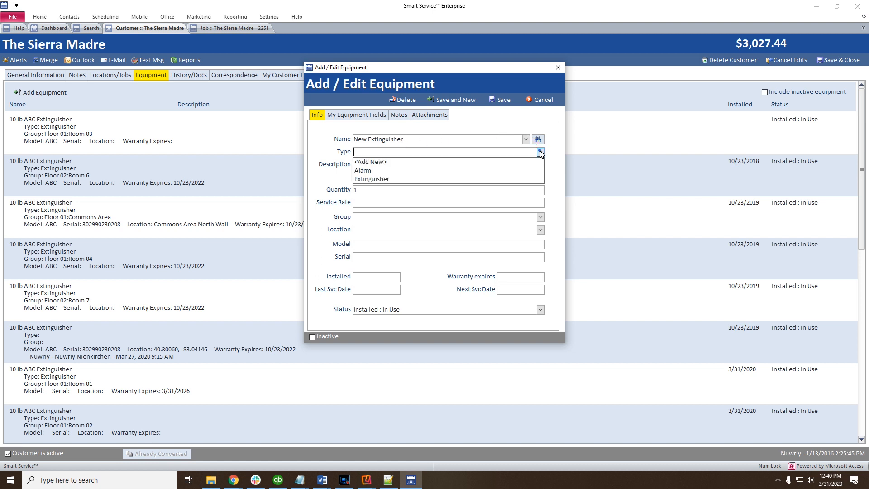
{"action": "left_click", "coordinate": [387, 163]}
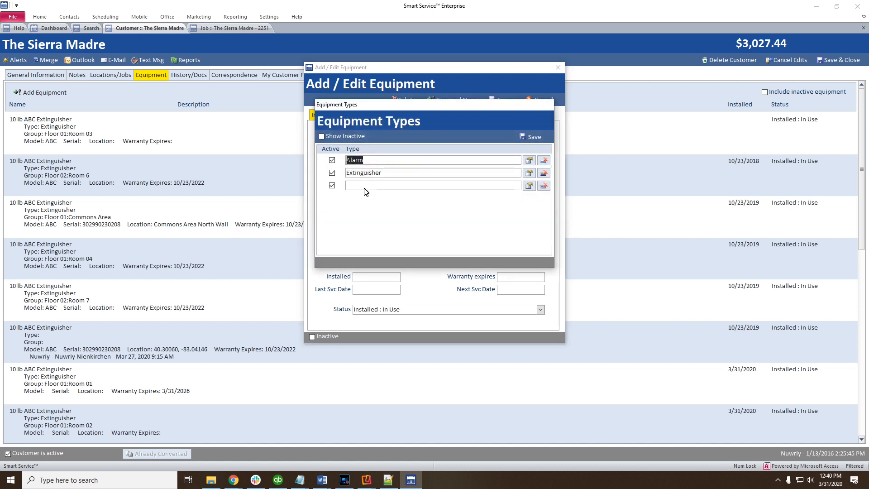
{"action": "left_click", "coordinate": [365, 188]}
{"action": "type", "text": "Sm"}
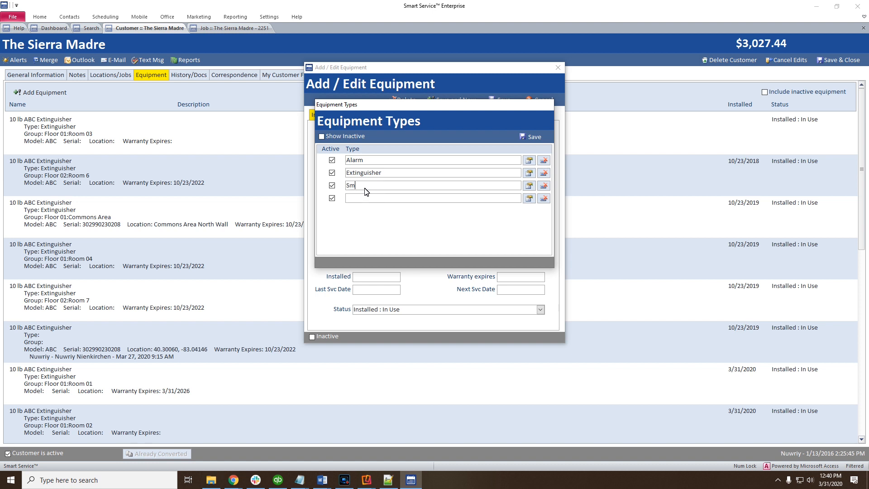
{"action": "type", "text": "oke Detectors"}
{"action": "key", "text": "BackSpace"}
{"action": "left_click", "coordinate": [532, 141]}
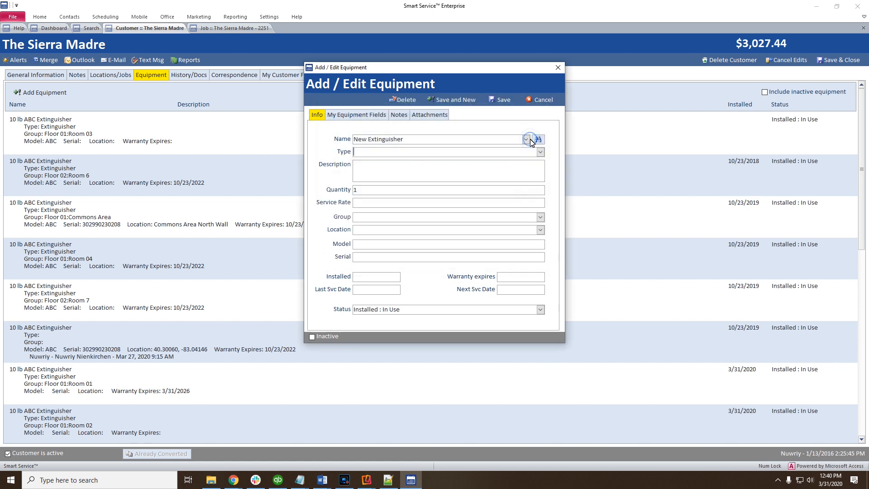
{"action": "left_click", "coordinate": [540, 152]}
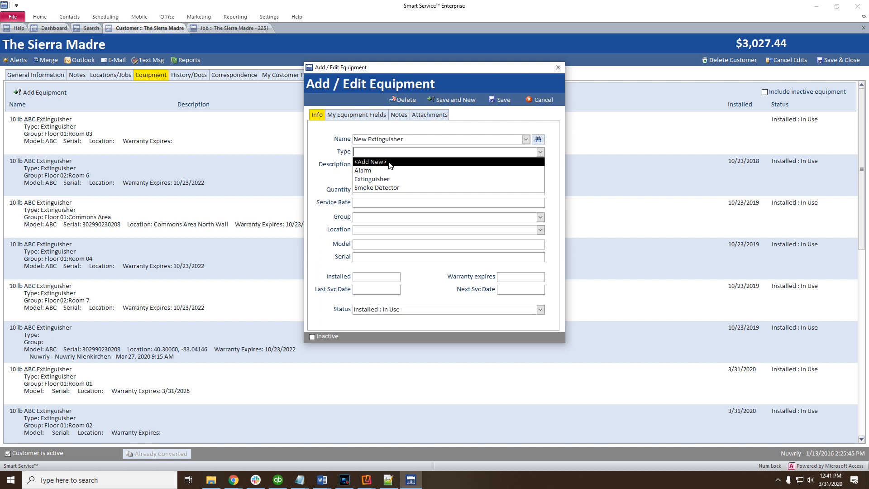
Step: Set the new equipment's type to Extinguisher and enter CO2 as its description
{"action": "left_click", "coordinate": [385, 179]}
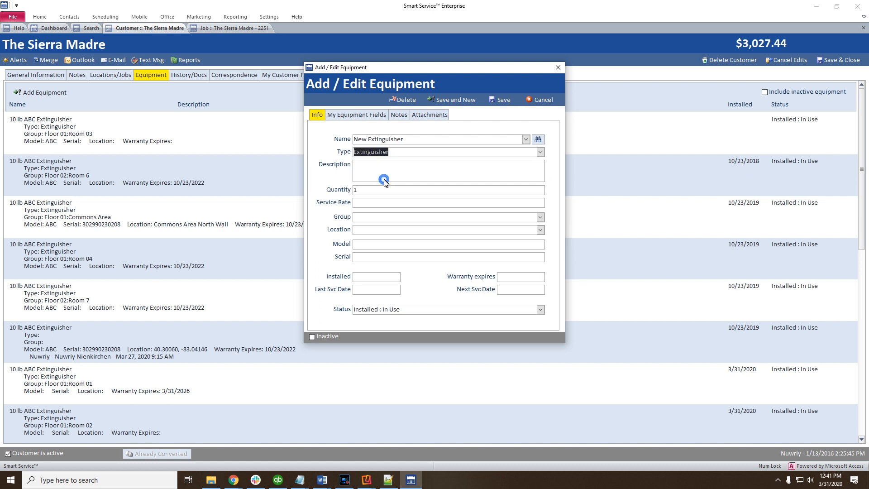
{"action": "left_click", "coordinate": [389, 179]}
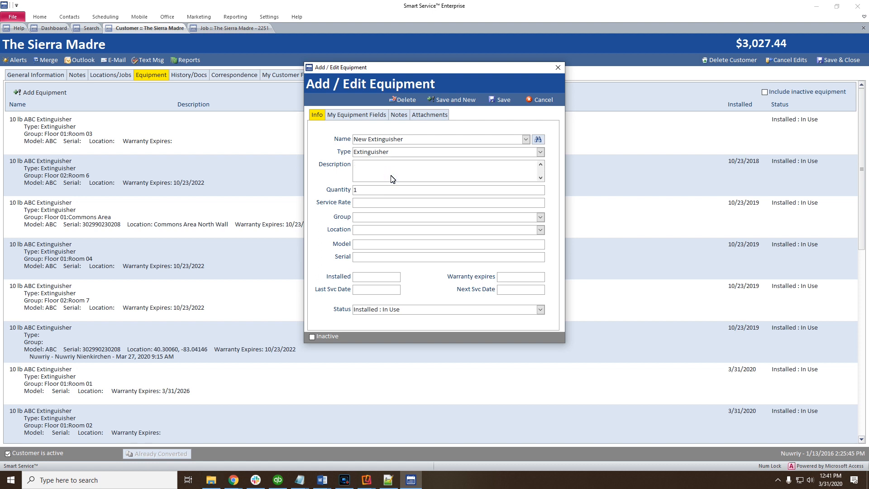
{"action": "type", "text": "CO2"}
{"action": "left_click", "coordinate": [380, 191]}
{"action": "left_click", "coordinate": [362, 244]}
{"action": "left_click", "coordinate": [363, 256]}
Step: Create a new top-level equipment group named "Floor 3" from the new equipment's group choices and save it
{"action": "left_click", "coordinate": [529, 218]}
{"action": "left_click", "coordinate": [540, 218]}
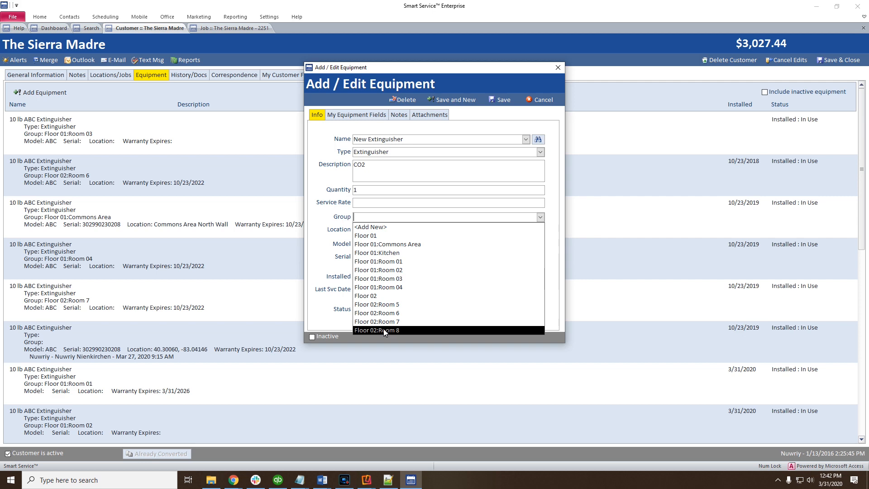
{"action": "left_click", "coordinate": [397, 228]}
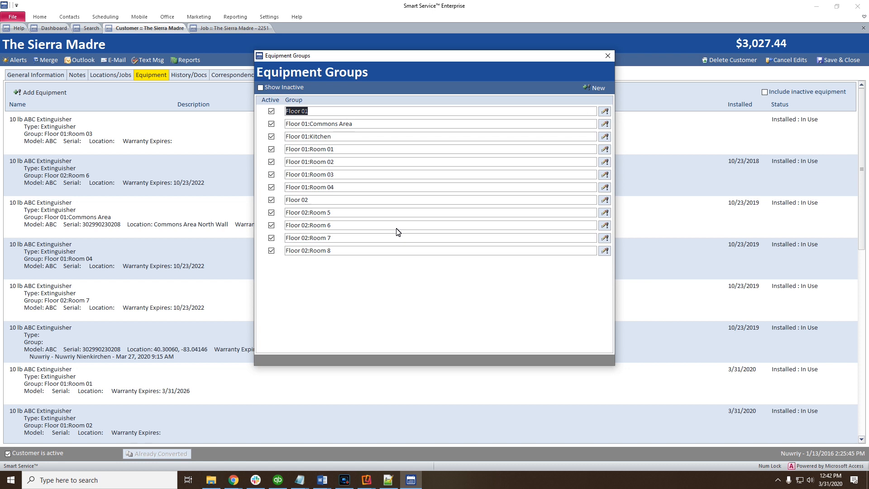
{"action": "left_click", "coordinate": [596, 88]}
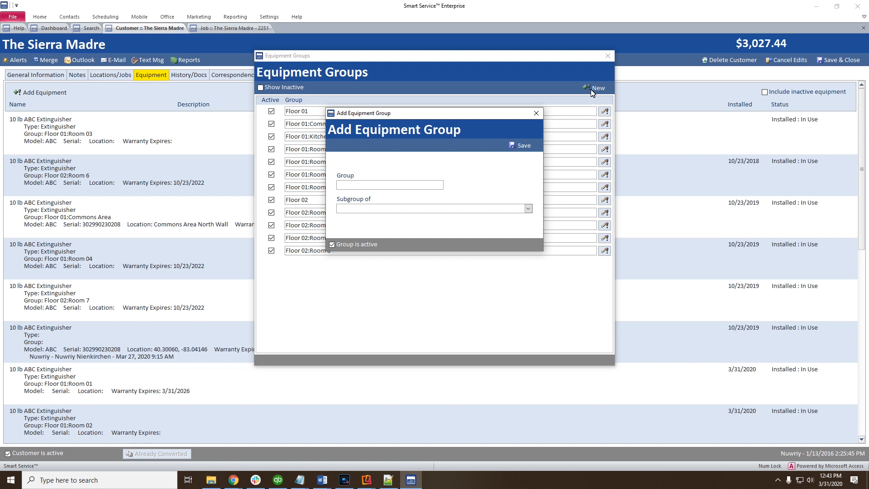
{"action": "left_click", "coordinate": [375, 186]}
{"action": "type", "text": "Floor 3"}
{"action": "left_click", "coordinate": [521, 149]}
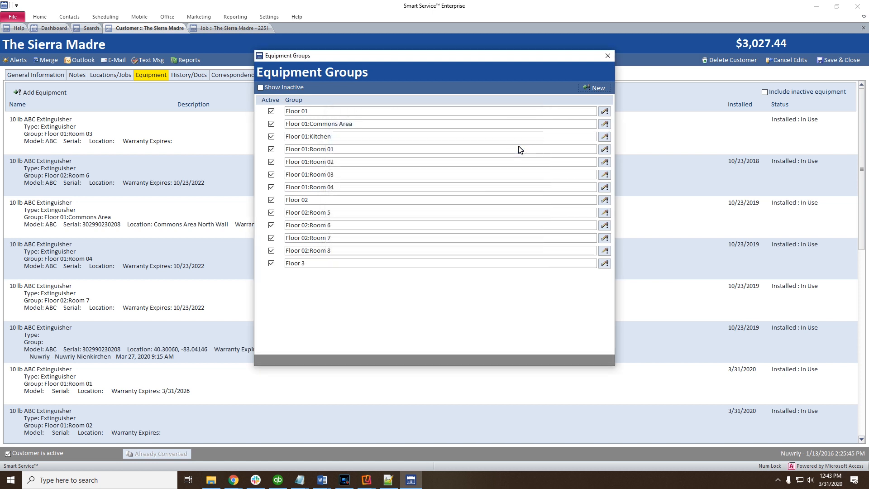
Step: Add the equipment group "Room 9" as a subgroup of Floor 3 and save it
{"action": "left_click", "coordinate": [594, 89]}
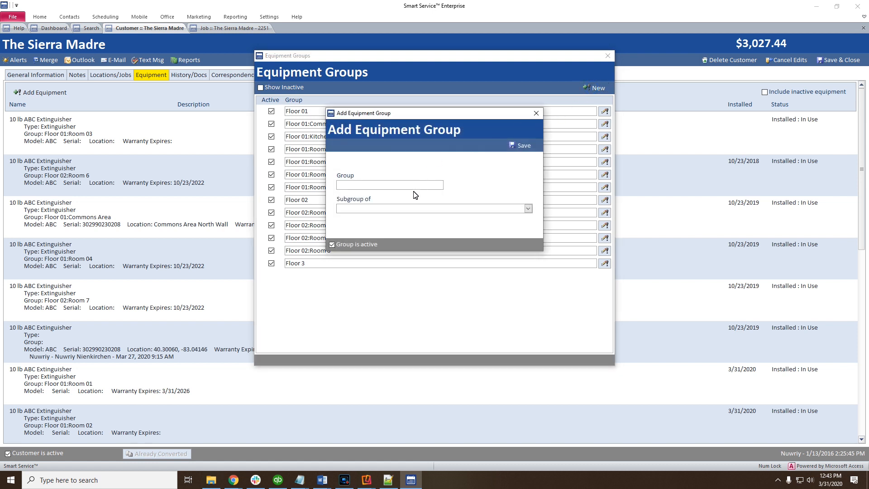
{"action": "type", "text": "Room 9"}
{"action": "left_click", "coordinate": [528, 209]}
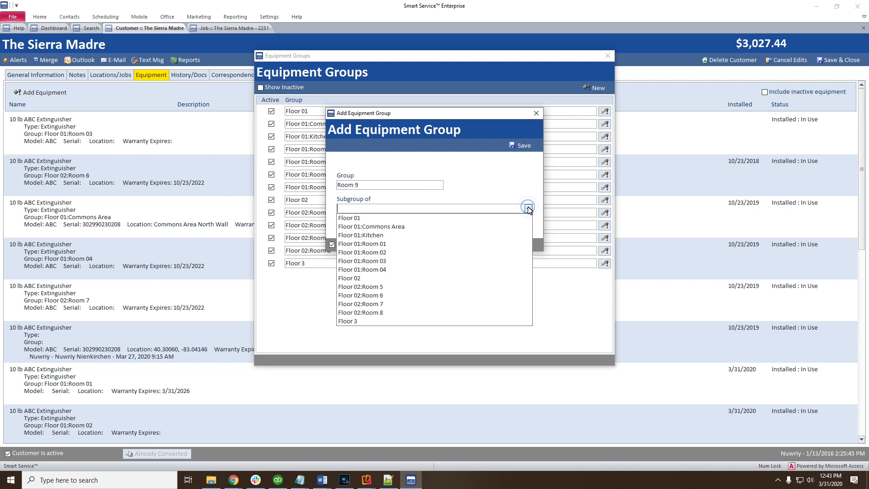
{"action": "left_click", "coordinate": [353, 322]}
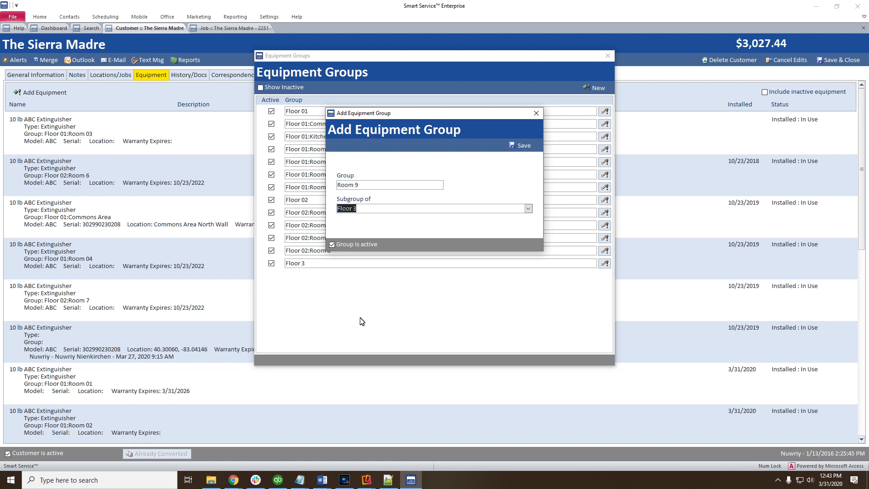
{"action": "left_click", "coordinate": [526, 146]}
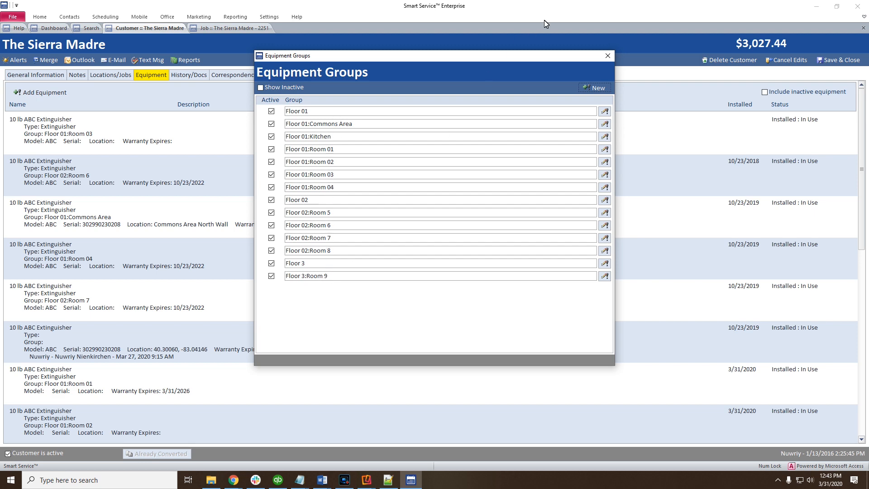
Step: Close the equipment groups list and assign the New Extinguisher to the group Floor 3:Room 9
{"action": "left_click", "coordinate": [606, 54]}
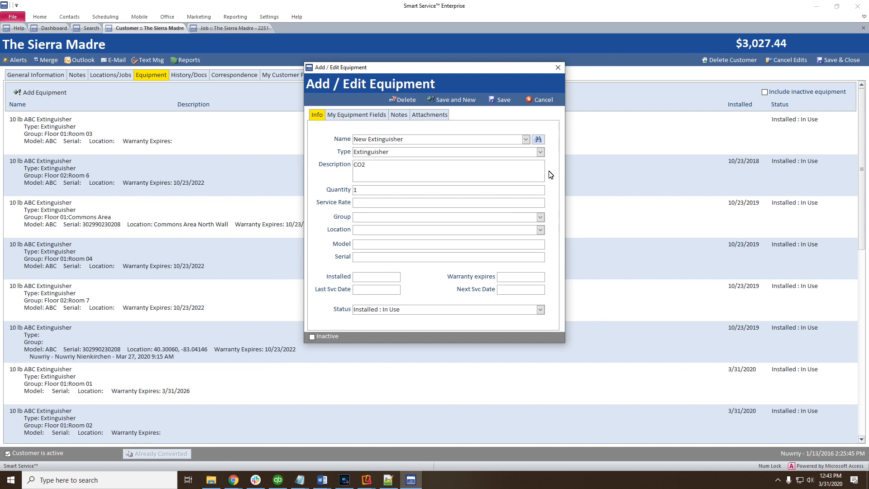
{"action": "left_click", "coordinate": [541, 217]}
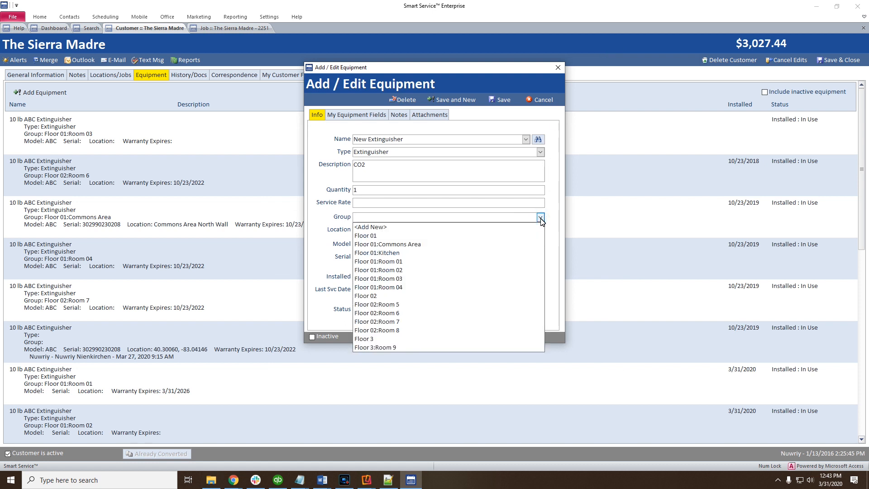
{"action": "left_click", "coordinate": [388, 348]}
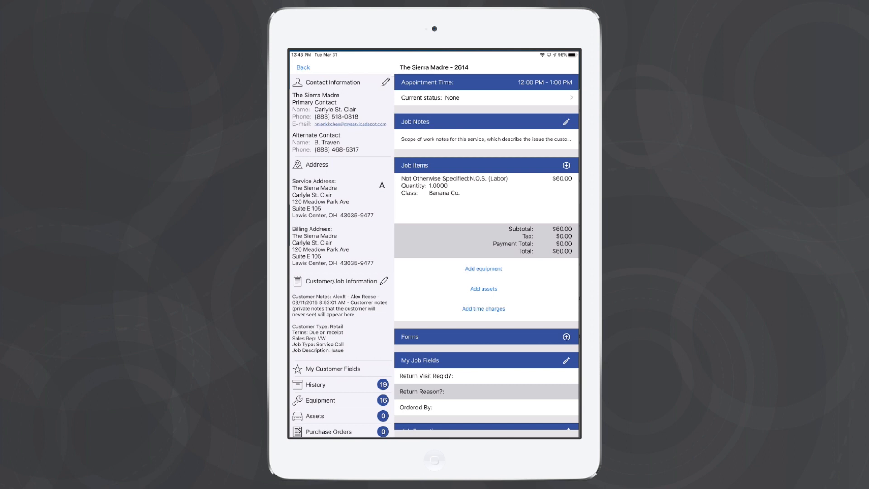
Step: In the mobile app, open the equipment list of The Sierra Madre - 2614, sort it by group and look through to the last entry
{"action": "left_click", "coordinate": [336, 403]}
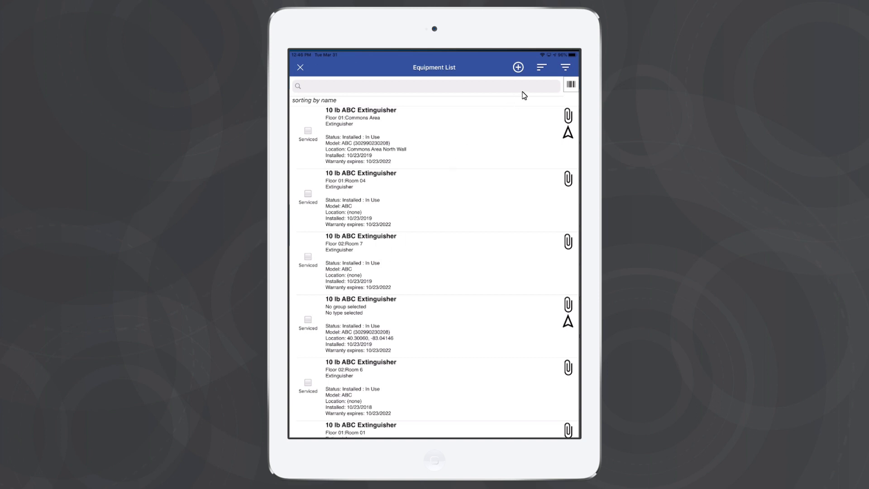
{"action": "left_click", "coordinate": [541, 71]}
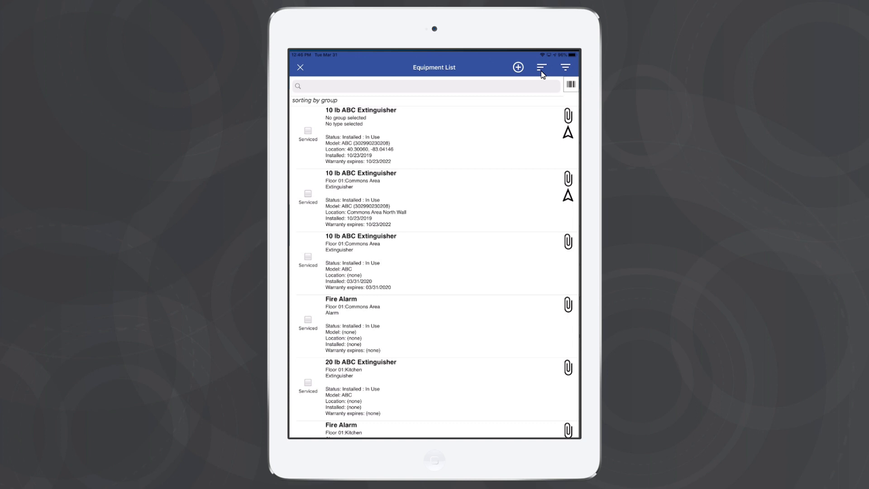
{"action": "scroll", "coordinate": [541, 70], "scroll_direction": "down", "scroll_amount": 5}
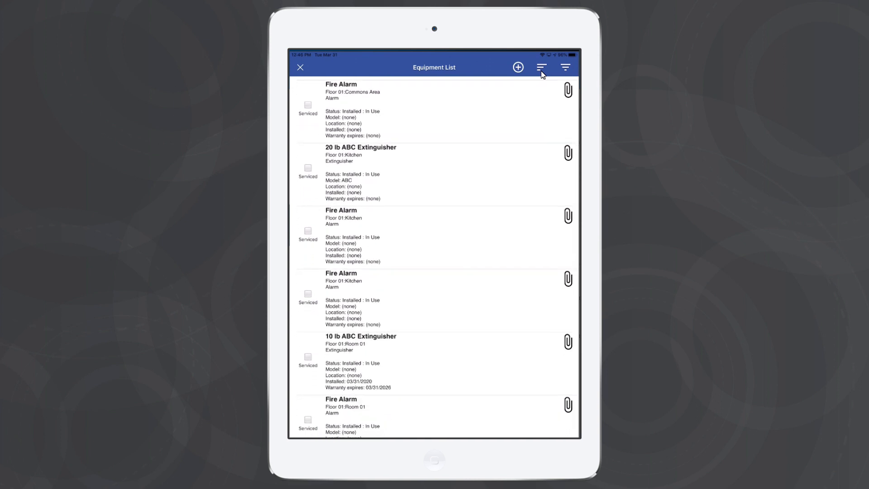
{"action": "scroll", "coordinate": [541, 70], "scroll_direction": "down", "scroll_amount": 6}
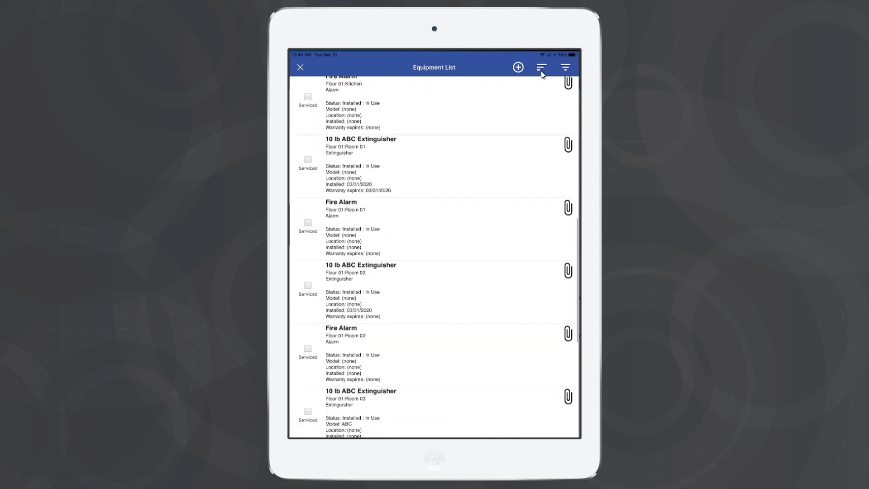
{"action": "scroll", "coordinate": [542, 74], "scroll_direction": "down", "scroll_amount": 1}
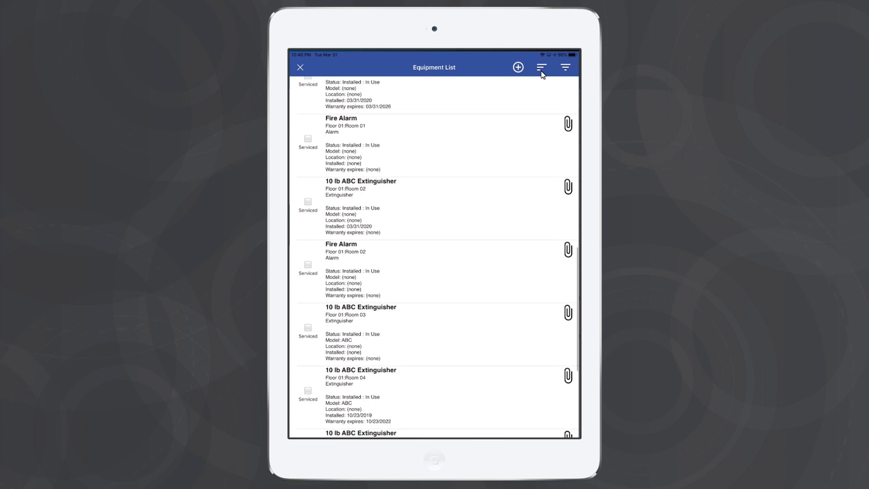
{"action": "scroll", "coordinate": [542, 74], "scroll_direction": "down", "scroll_amount": 5}
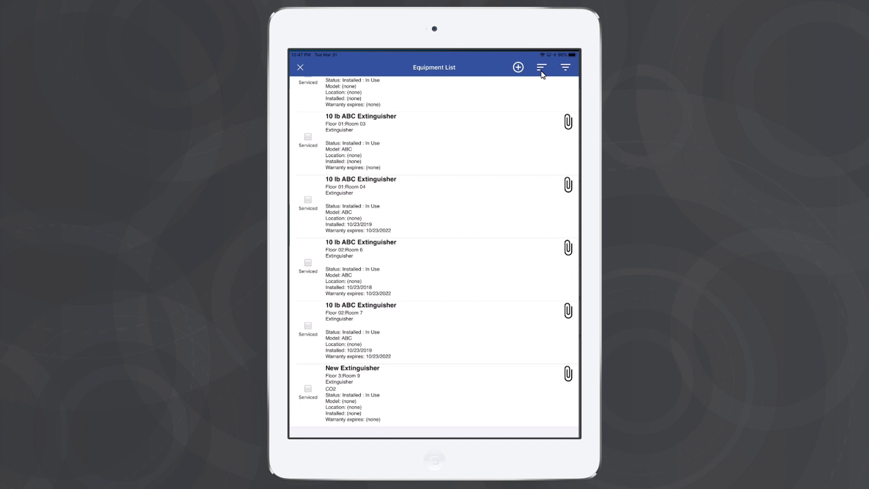
Step: Filter the equipment list by type Extinguisher and group Floor 3:Room 9
{"action": "left_click", "coordinate": [566, 68]}
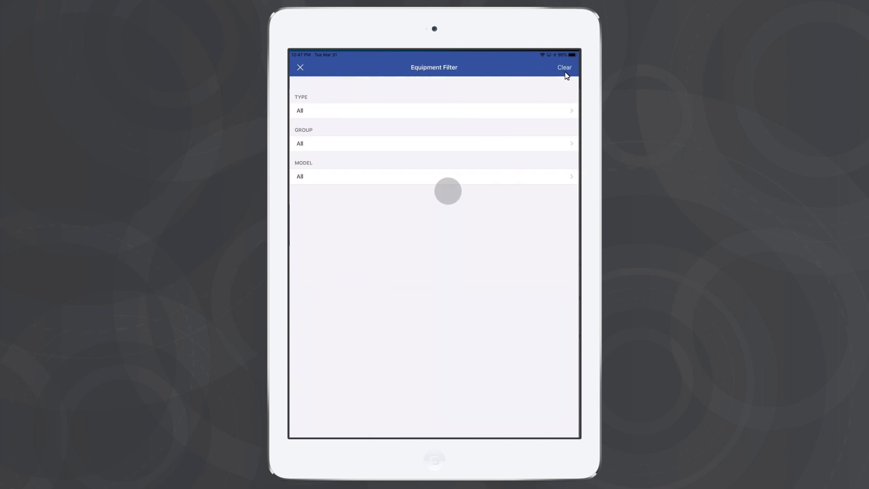
{"action": "left_click", "coordinate": [320, 110]}
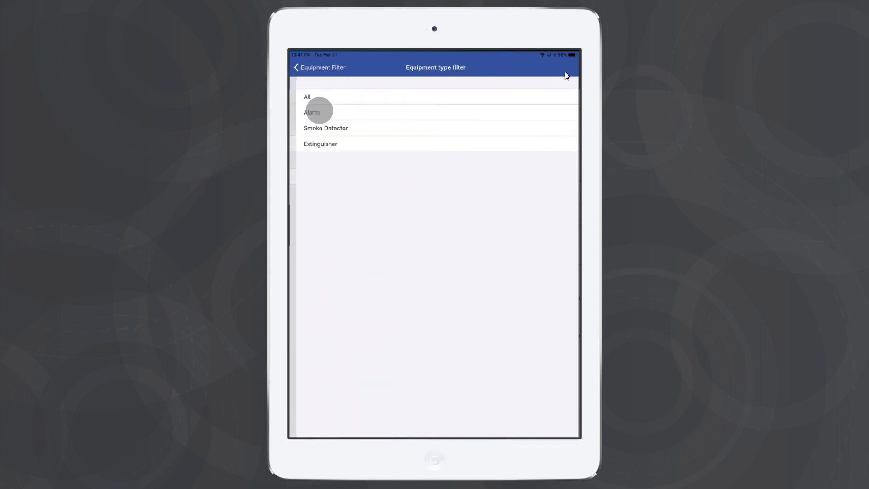
{"action": "left_click", "coordinate": [322, 143]}
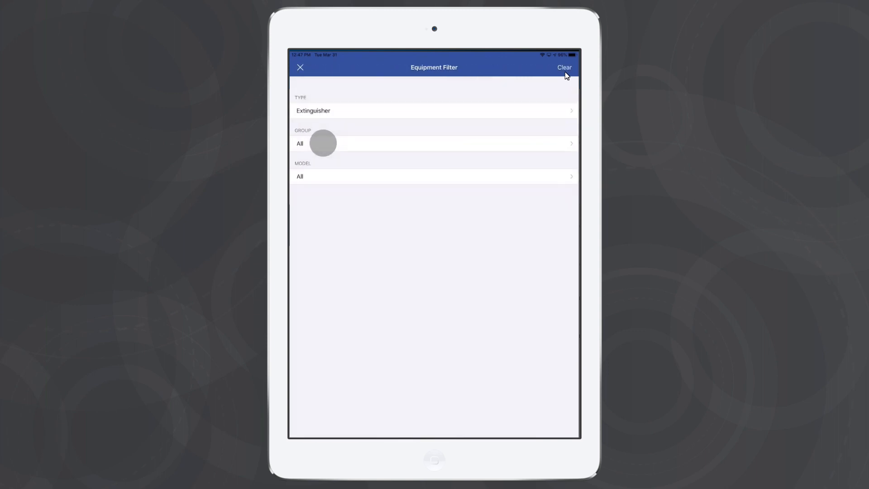
{"action": "left_click", "coordinate": [323, 143]}
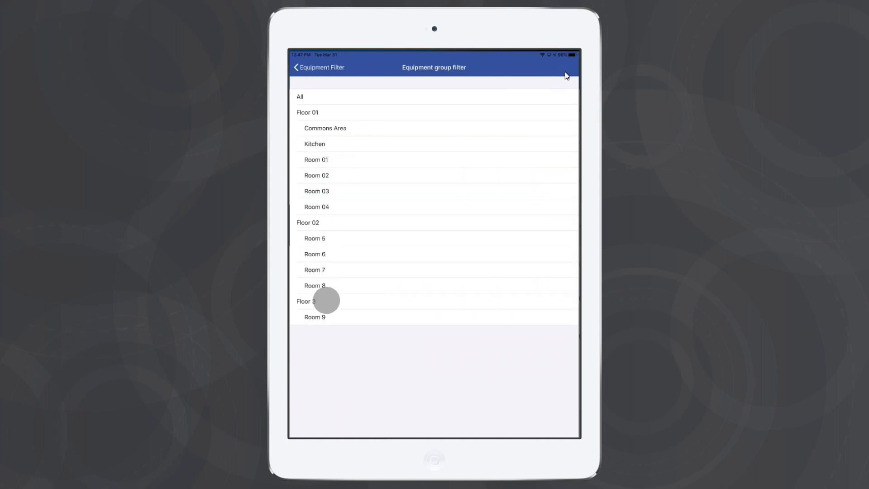
{"action": "left_click", "coordinate": [327, 317]}
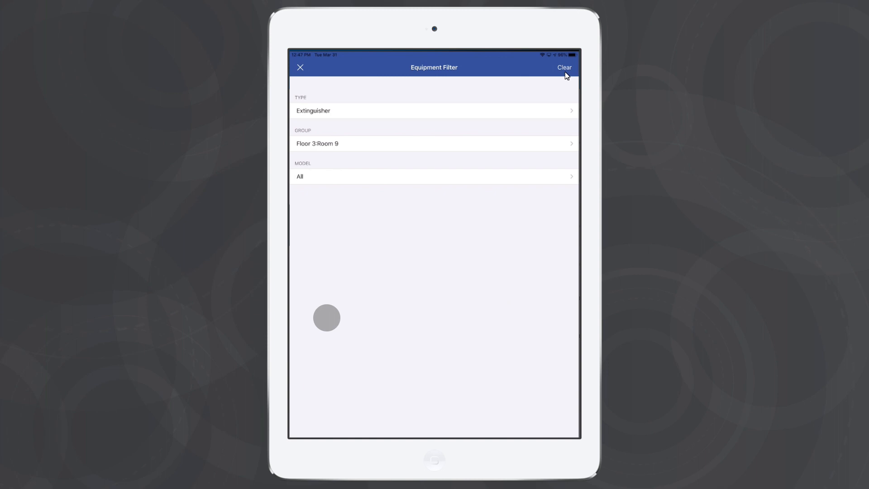
{"action": "left_click", "coordinate": [301, 67]}
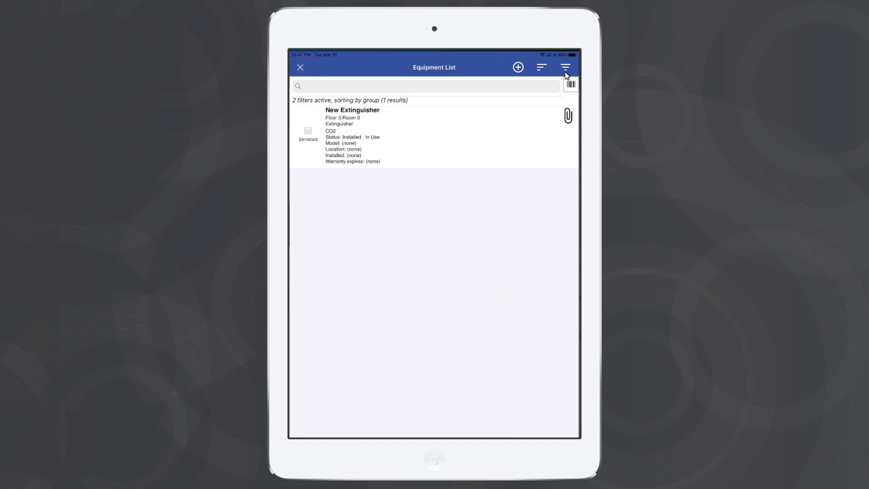
Step: Clear all equipment filters and return to the full equipment list
{"action": "left_click", "coordinate": [565, 68]}
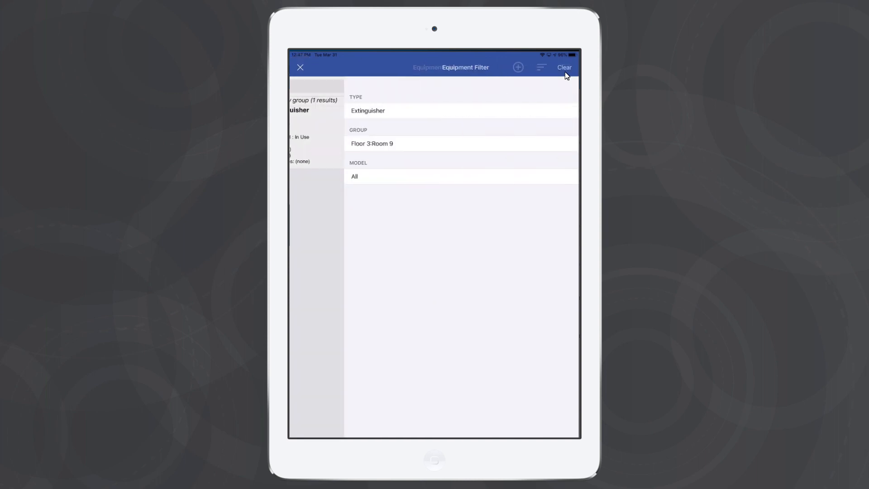
{"action": "left_click", "coordinate": [566, 72]}
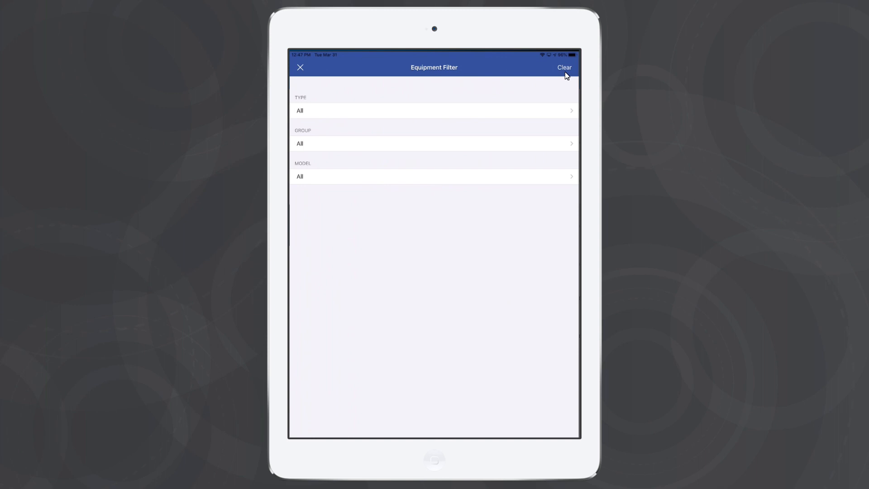
{"action": "left_click", "coordinate": [300, 67]}
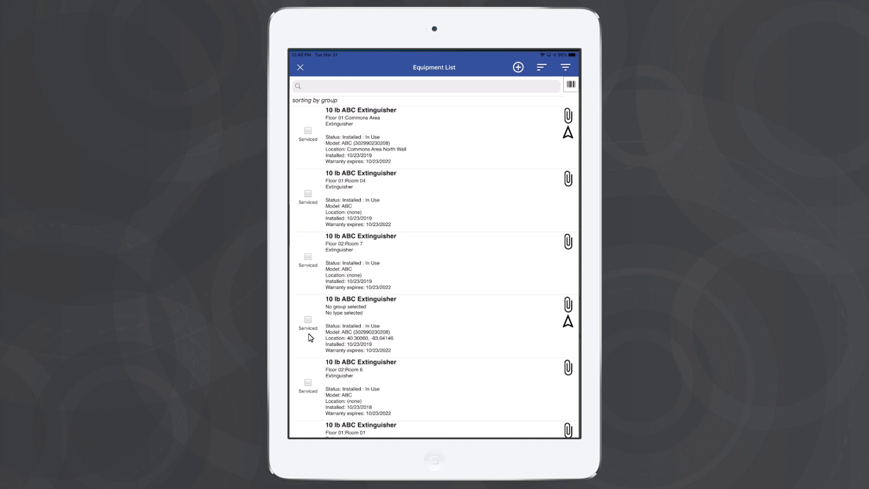
Step: In the job's equipment selection, mark the 10 lb ABC Extinguishers in Floor 01:Room 04, Floor 02:Room 6 and the ungrouped one as serviced
{"action": "left_click", "coordinate": [309, 335]}
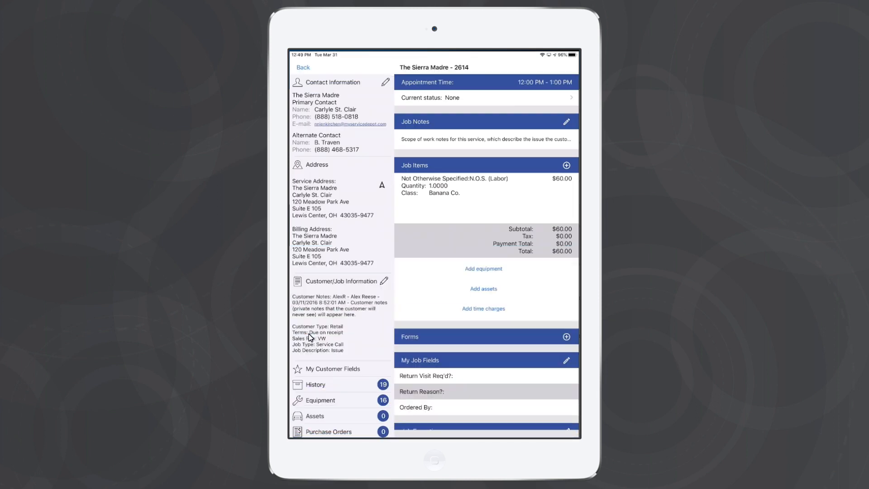
{"action": "left_click", "coordinate": [483, 270]}
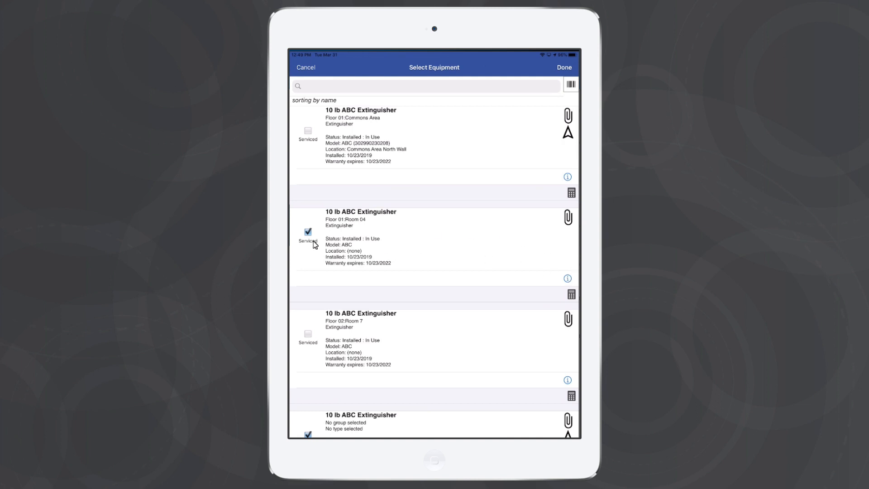
{"action": "scroll", "coordinate": [315, 244], "scroll_direction": "down", "scroll_amount": 5}
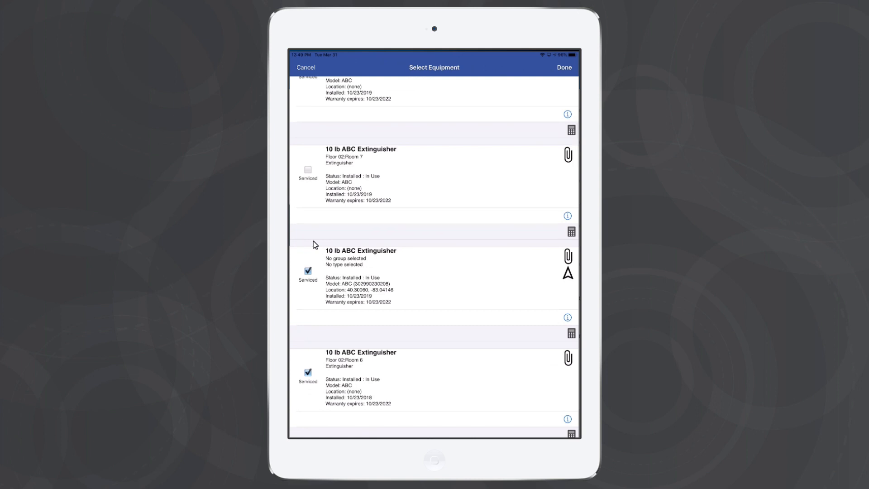
{"action": "key", "text": "Escape"}
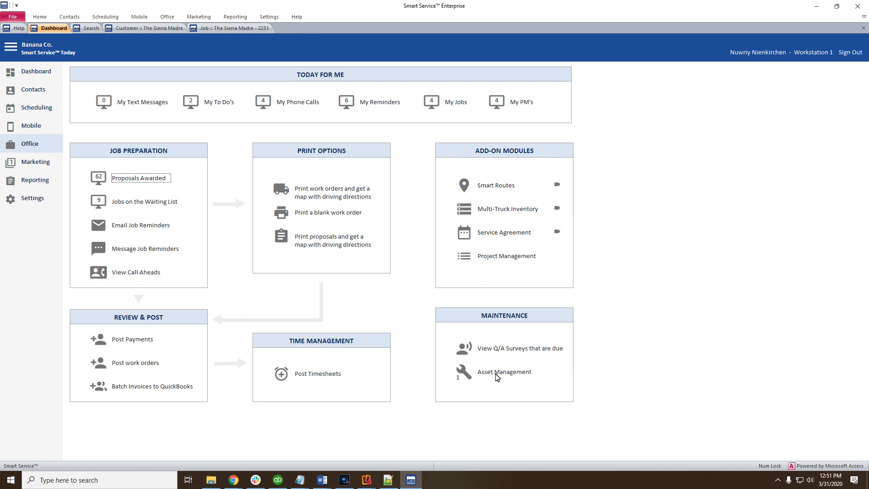
Step: Back in the desktop program, review the CAT 297D XHP Loader's record in Asset Management and save it
{"action": "left_click", "coordinate": [496, 374]}
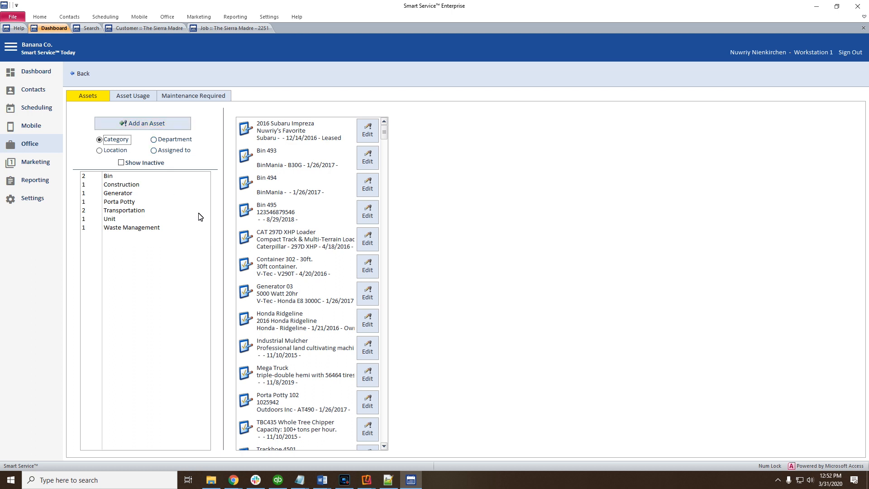
{"action": "left_click", "coordinate": [367, 241]}
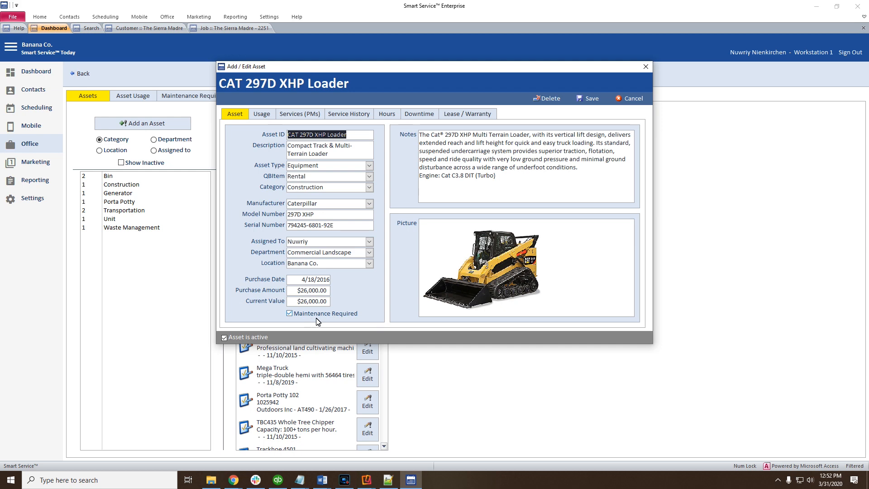
{"action": "left_click", "coordinate": [587, 99]}
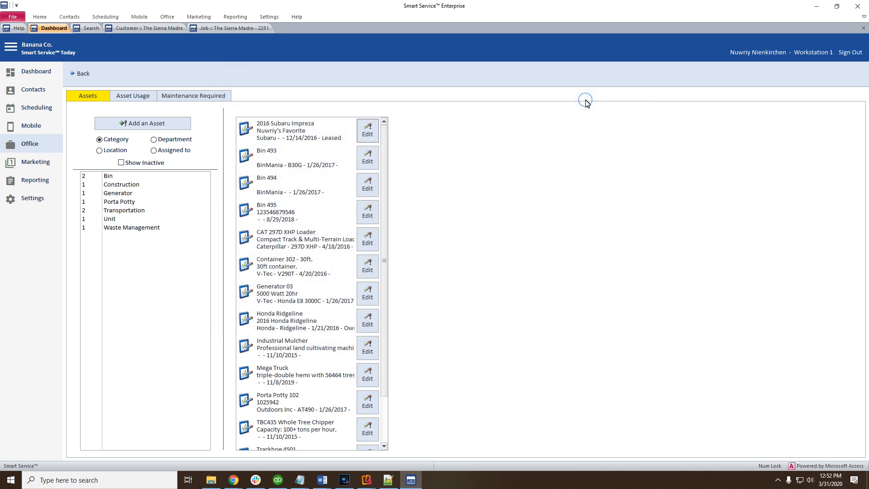
Step: Reopen Asset Management, list the assets that require maintenance, and open the CAT 297D XHP Loader's record
{"action": "left_click", "coordinate": [88, 75]}
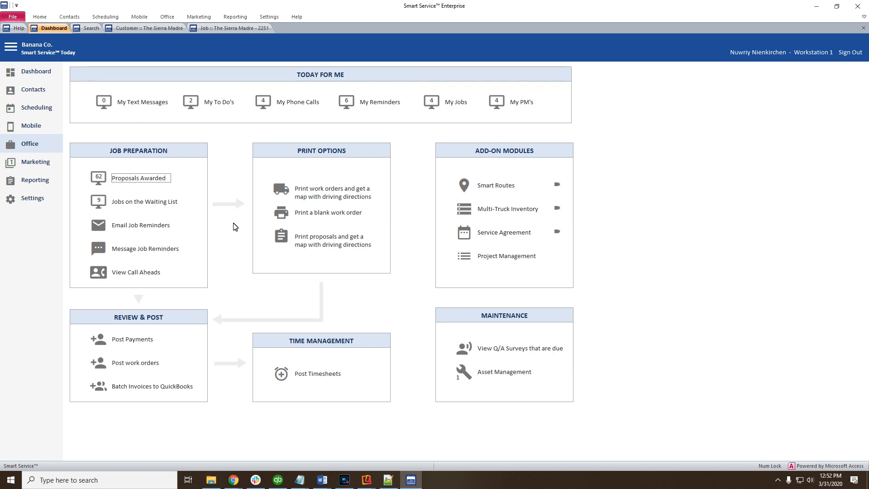
{"action": "left_click", "coordinate": [479, 376]}
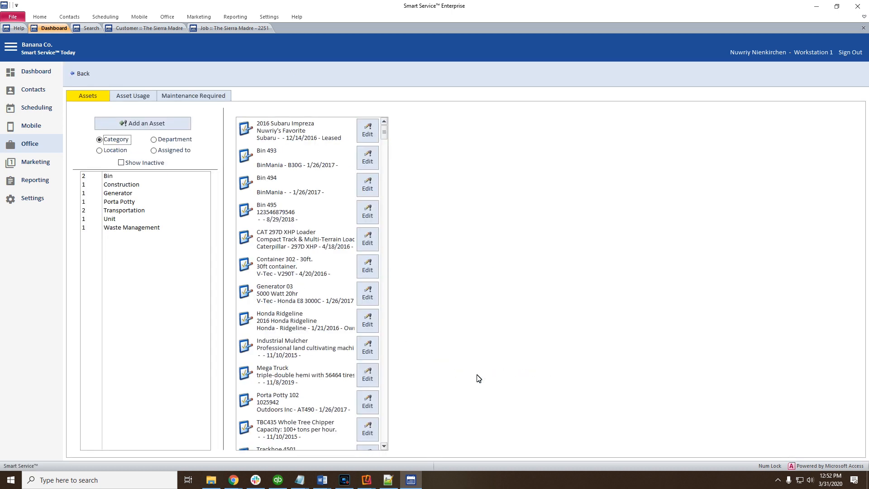
{"action": "left_click", "coordinate": [202, 99]}
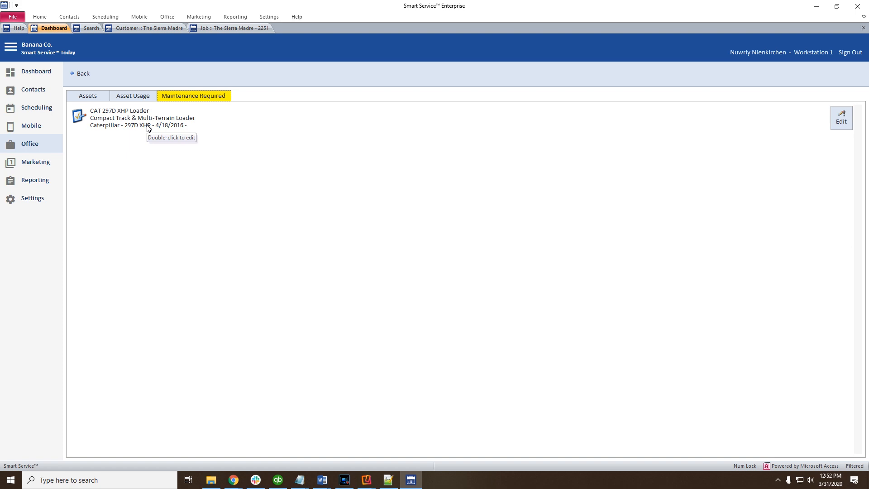
{"action": "double_click", "coordinate": [149, 127]}
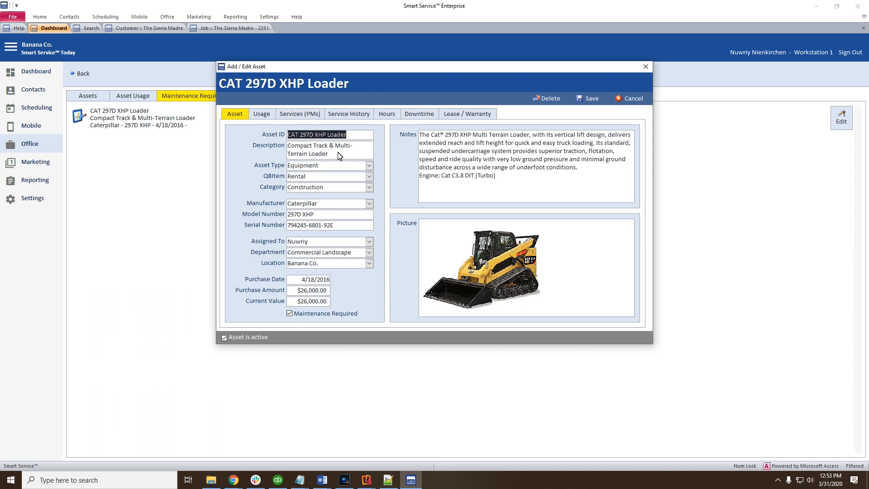
Step: Check the loader's available asset types against its preventive maintenance services, leaving the type set to Equipment
{"action": "left_click", "coordinate": [370, 166]}
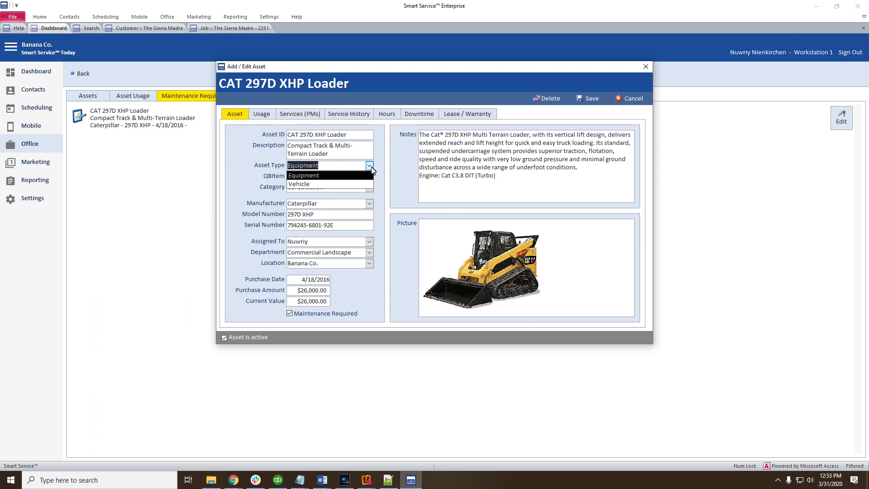
{"action": "left_click", "coordinate": [297, 114]}
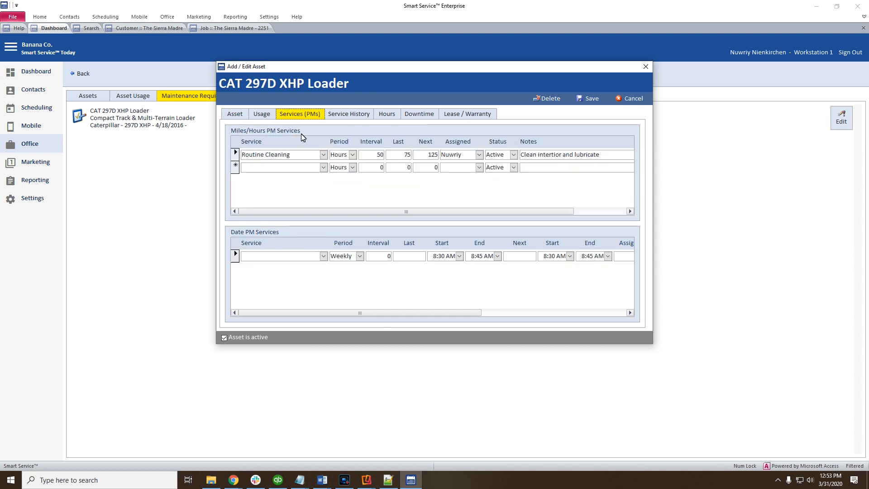
{"action": "left_click", "coordinate": [344, 156]}
{"action": "left_click", "coordinate": [234, 114]}
{"action": "left_click", "coordinate": [370, 165]}
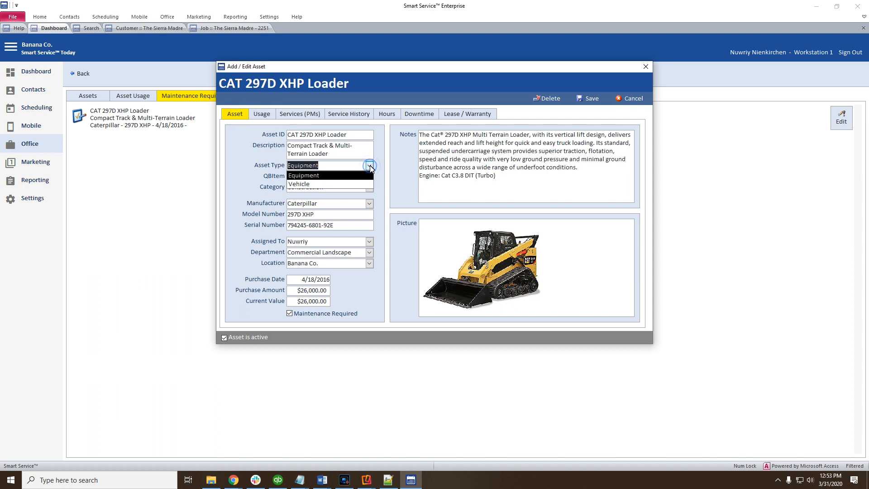
{"action": "left_click", "coordinate": [371, 169]}
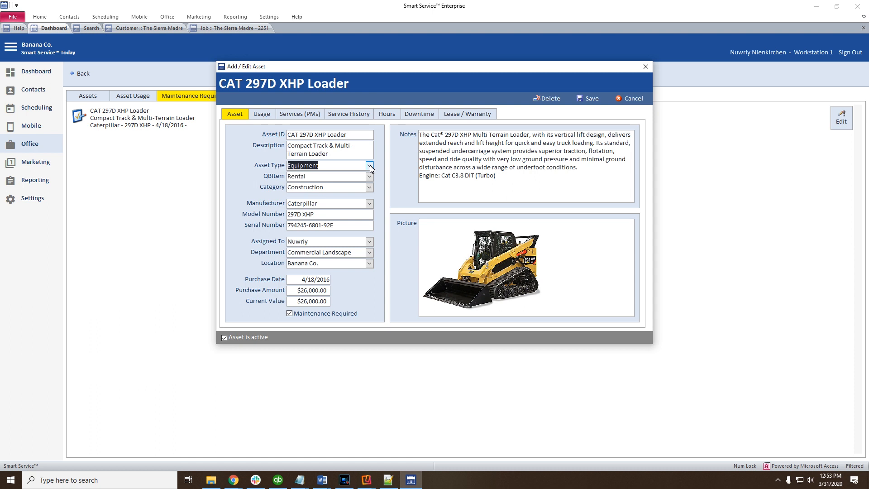
Step: Review the Routine Cleaning service's period, interval, last, next and assigned fields, and save the loader's record
{"action": "left_click", "coordinate": [316, 117]}
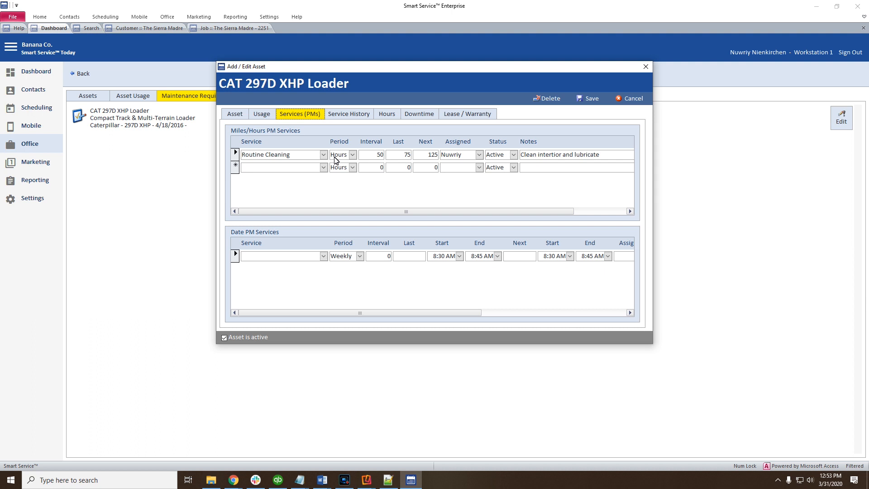
{"action": "left_click_drag", "start_coordinate": [294, 156], "coordinate": [242, 154]}
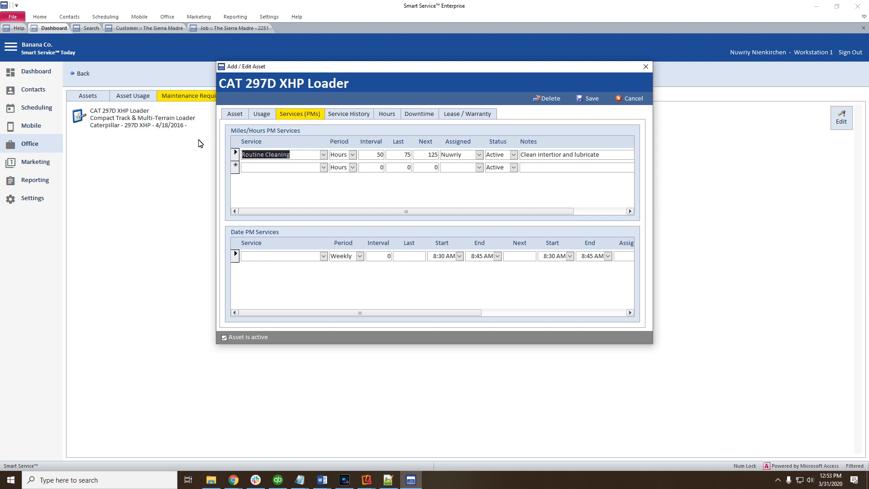
{"action": "double_click", "coordinate": [347, 155]}
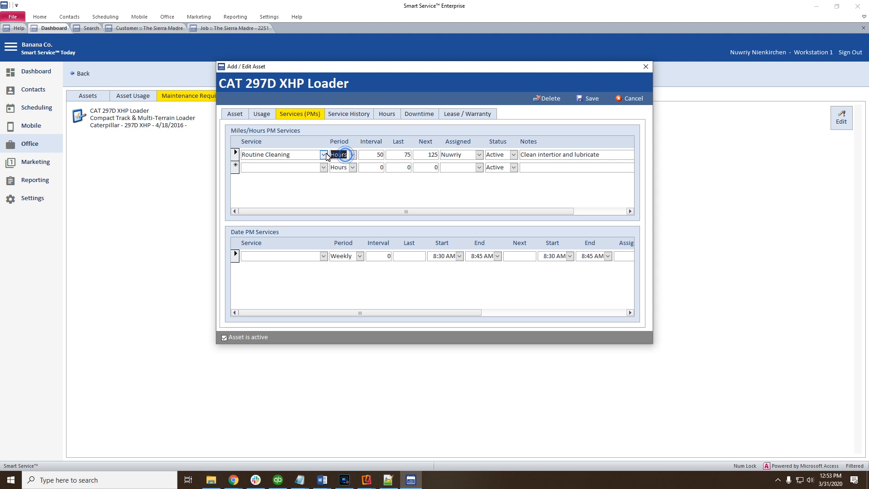
{"action": "left_click", "coordinate": [351, 155]}
{"action": "left_click", "coordinate": [352, 155]}
{"action": "double_click", "coordinate": [372, 155]}
{"action": "double_click", "coordinate": [402, 155]}
{"action": "left_click_drag", "start_coordinate": [422, 153], "coordinate": [438, 153]}
{"action": "left_click_drag", "start_coordinate": [462, 155], "coordinate": [440, 154]}
{"action": "left_click", "coordinate": [590, 99]}
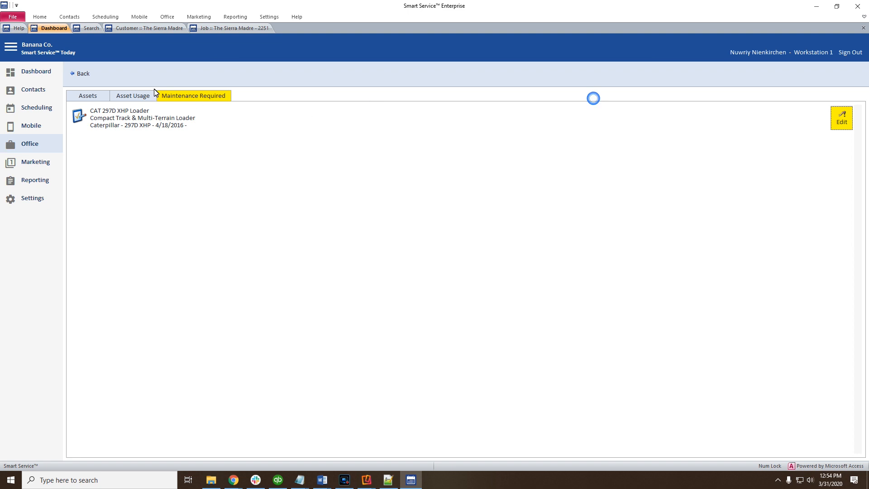
Step: Reopen the CAT 297D XHP Loader from the full asset list and examine its service notes and the period options for date-based services
{"action": "left_click", "coordinate": [80, 74]}
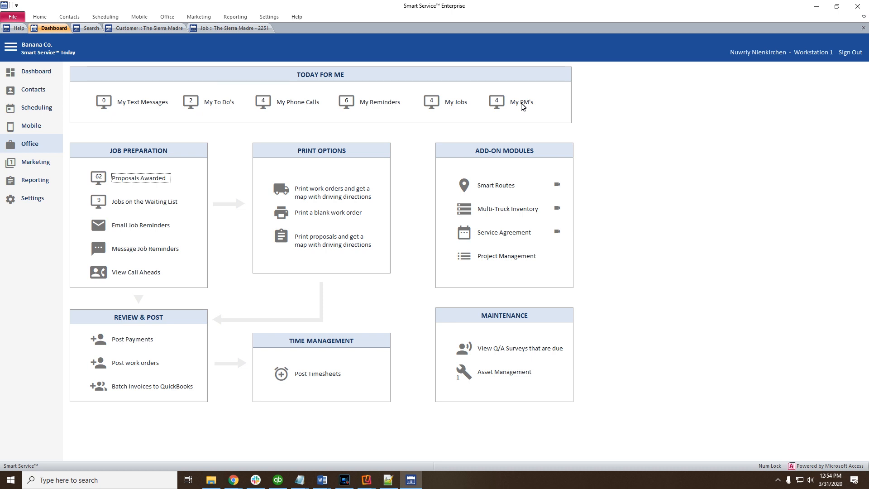
{"action": "left_click", "coordinate": [516, 375]}
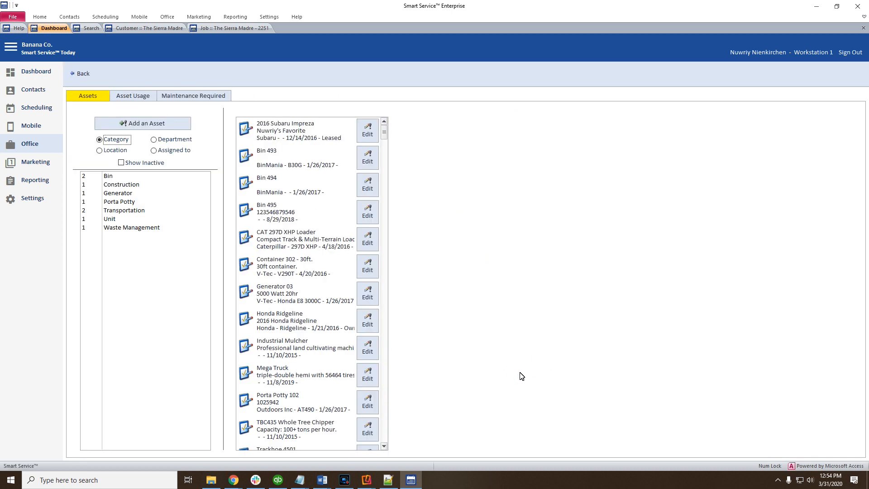
{"action": "left_click", "coordinate": [369, 238]}
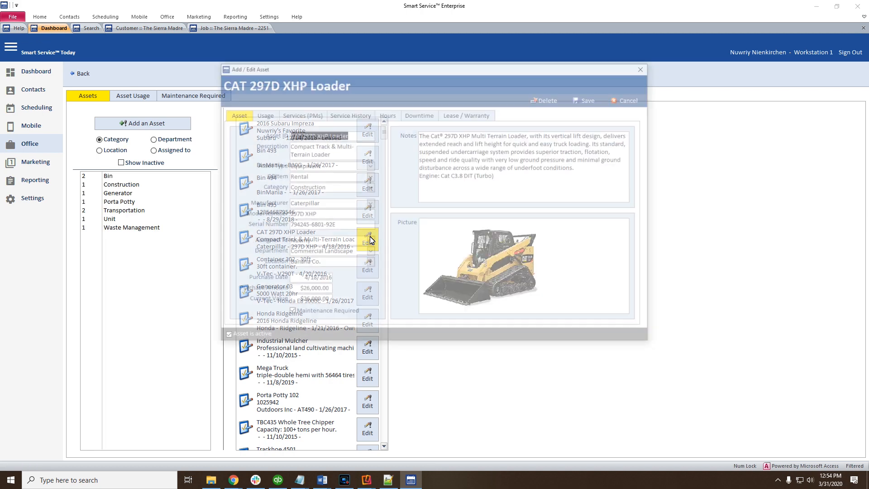
{"action": "left_click", "coordinate": [320, 115]}
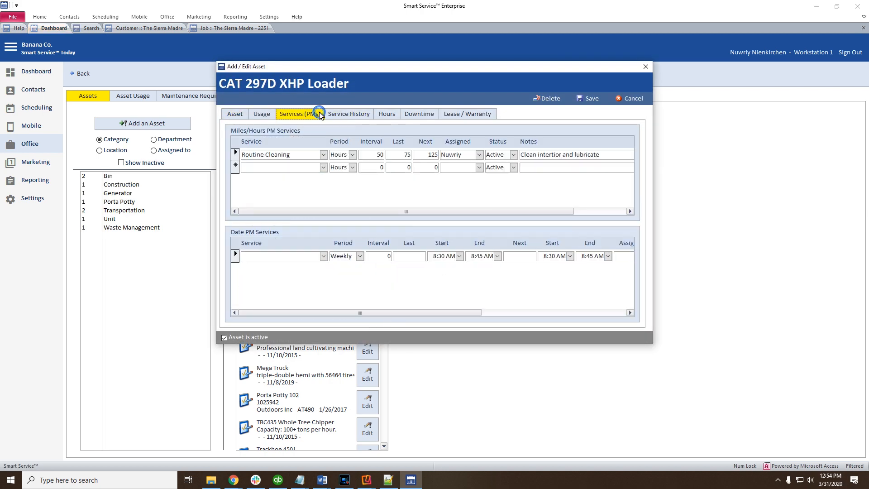
{"action": "left_click_drag", "start_coordinate": [614, 162], "coordinate": [518, 156]}
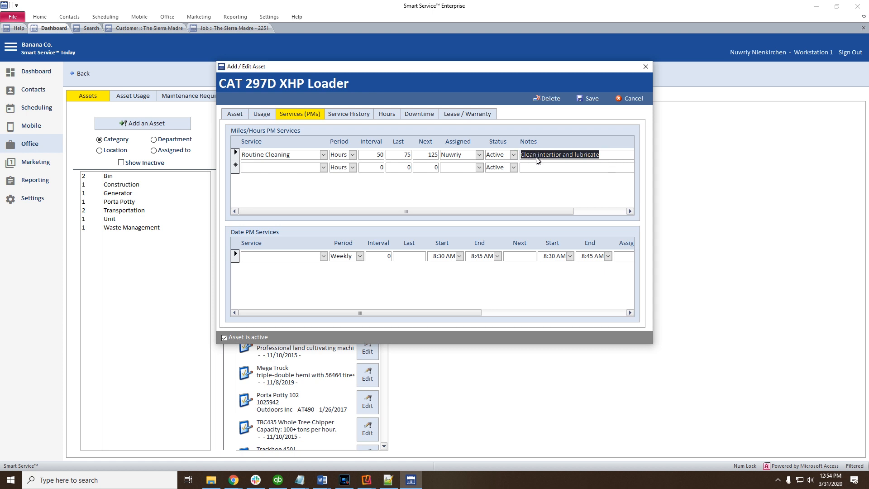
{"action": "left_click", "coordinate": [345, 155]}
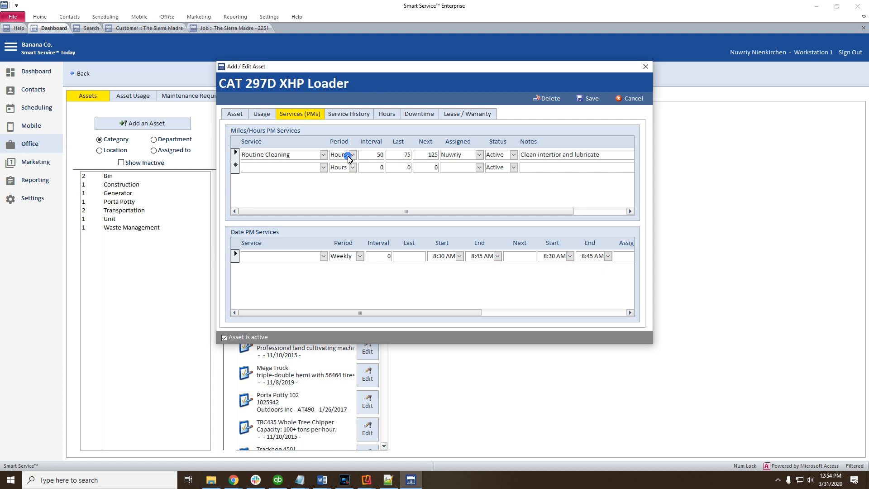
{"action": "left_click", "coordinate": [360, 258]}
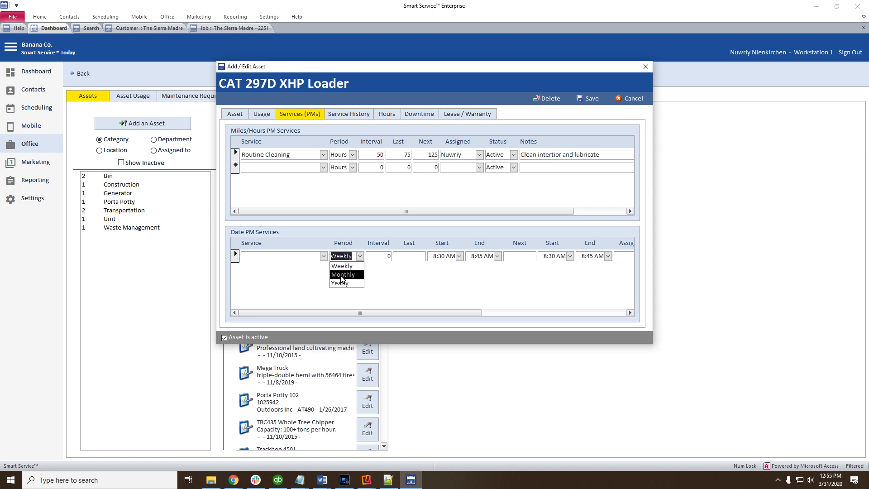
{"action": "left_click", "coordinate": [318, 280]}
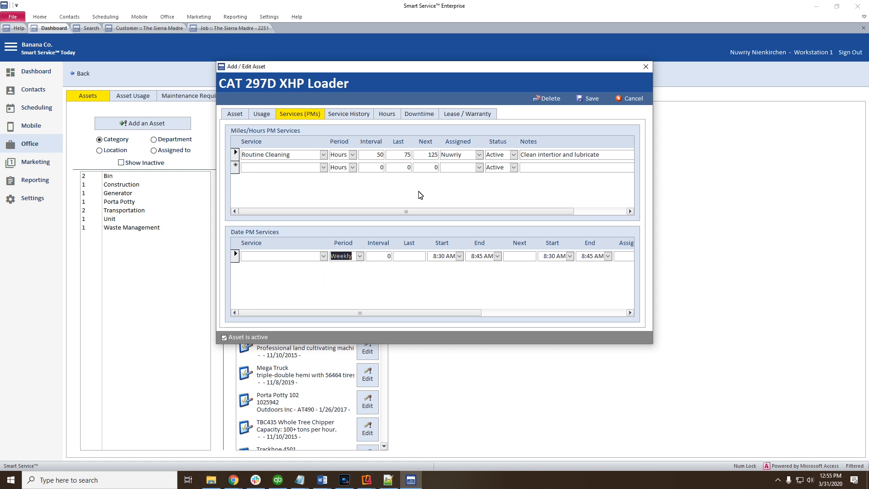
Step: Review the loader's service history, logged hours and downtime graph, and save the record
{"action": "left_click", "coordinate": [351, 114]}
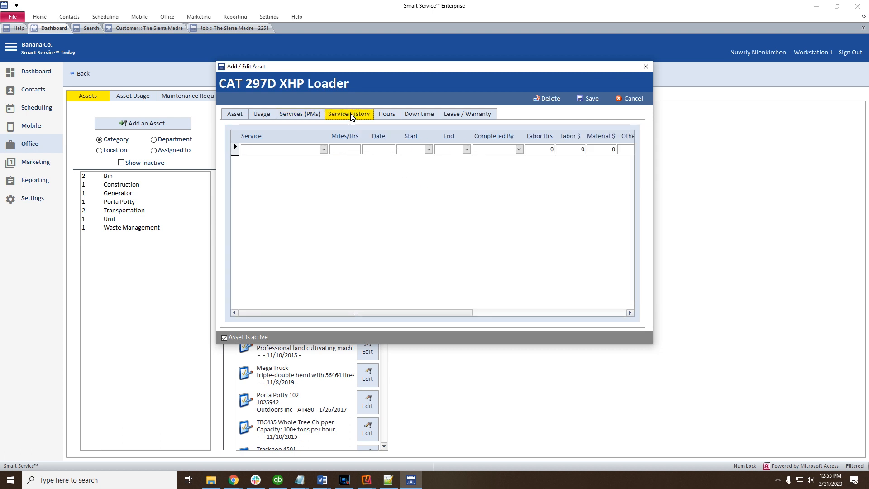
{"action": "left_click", "coordinate": [317, 116]}
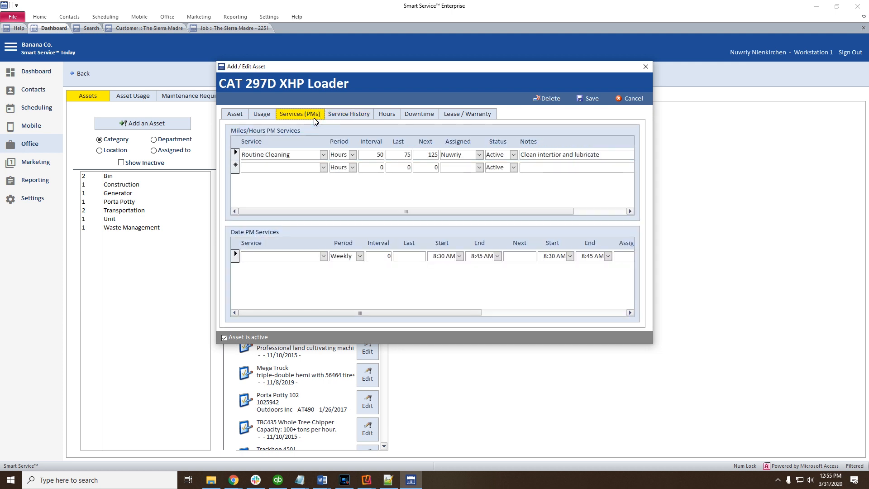
{"action": "left_click", "coordinate": [336, 117]}
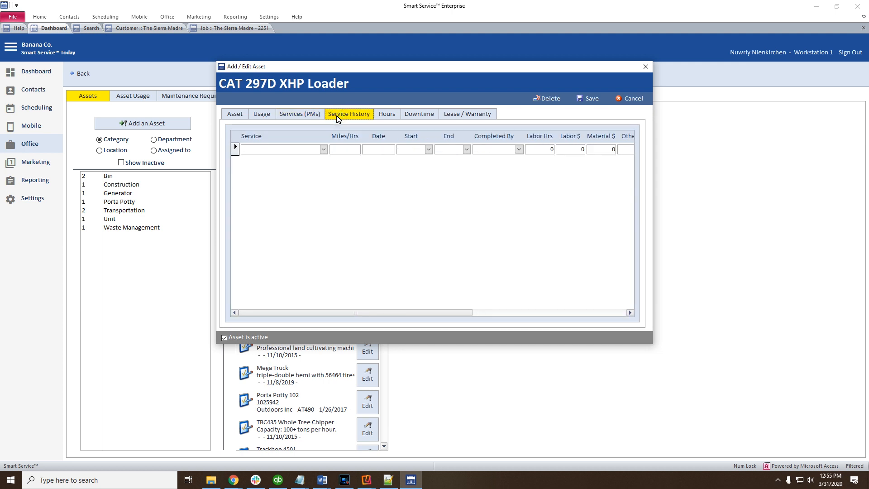
{"action": "left_click", "coordinate": [386, 114]}
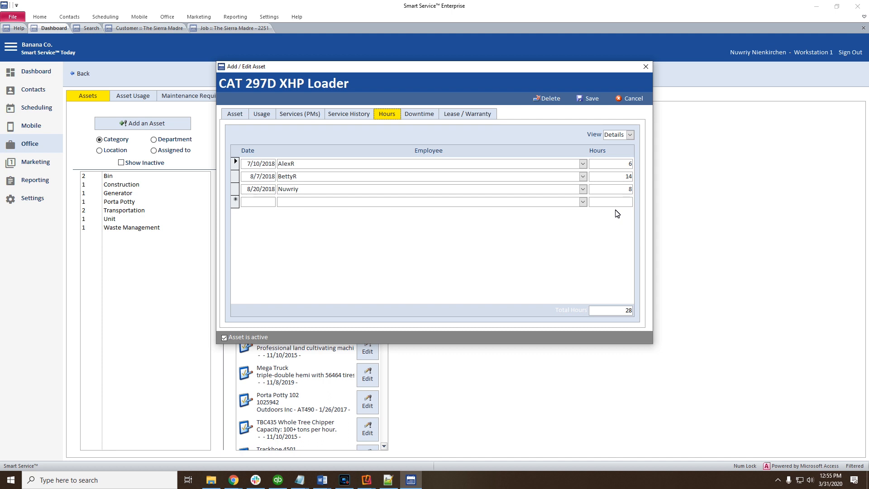
{"action": "left_click", "coordinate": [429, 115]}
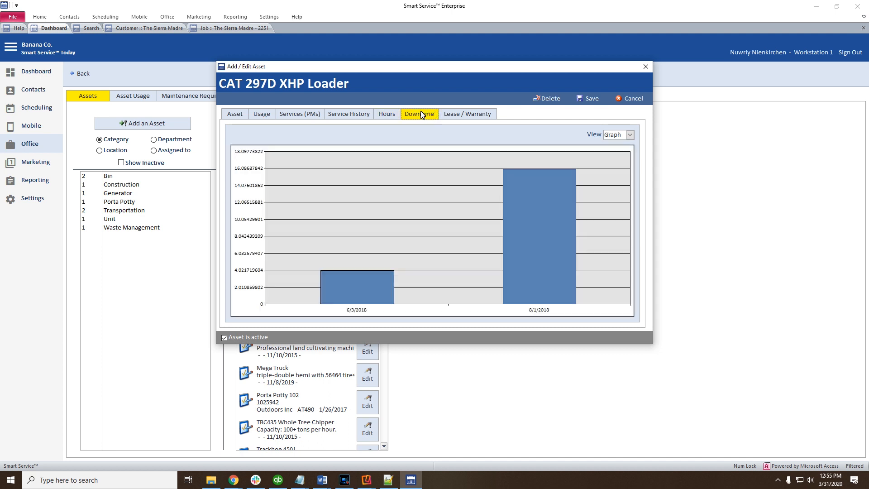
{"action": "left_click", "coordinate": [589, 101]}
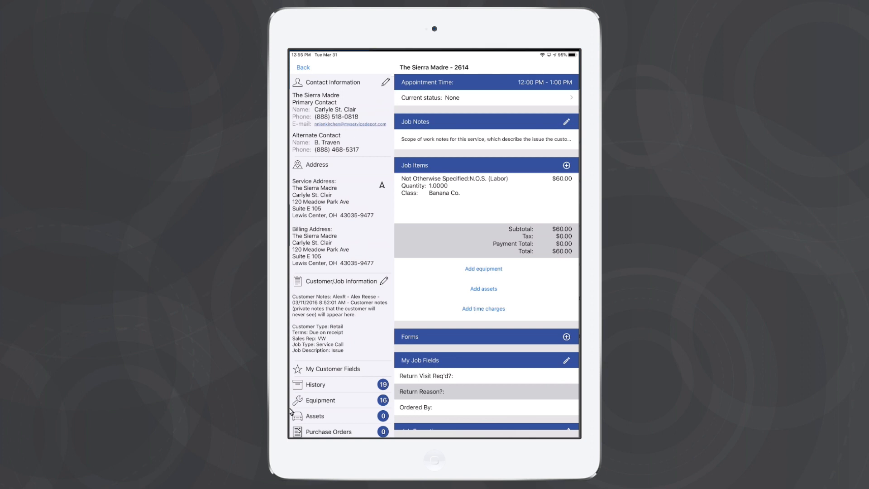
Step: In the mobile app, add the CAT 297D XHP Loader to The Sierra Madre job's asset list
{"action": "left_click", "coordinate": [315, 420]}
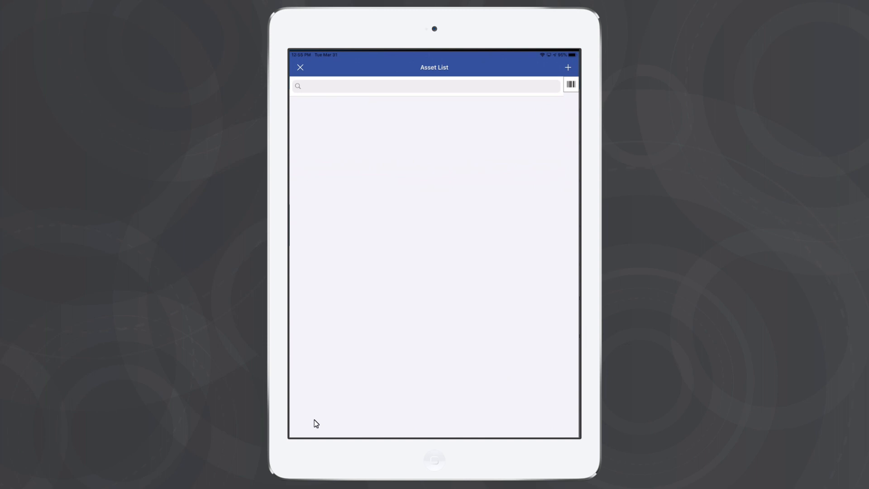
{"action": "left_click", "coordinate": [569, 68]}
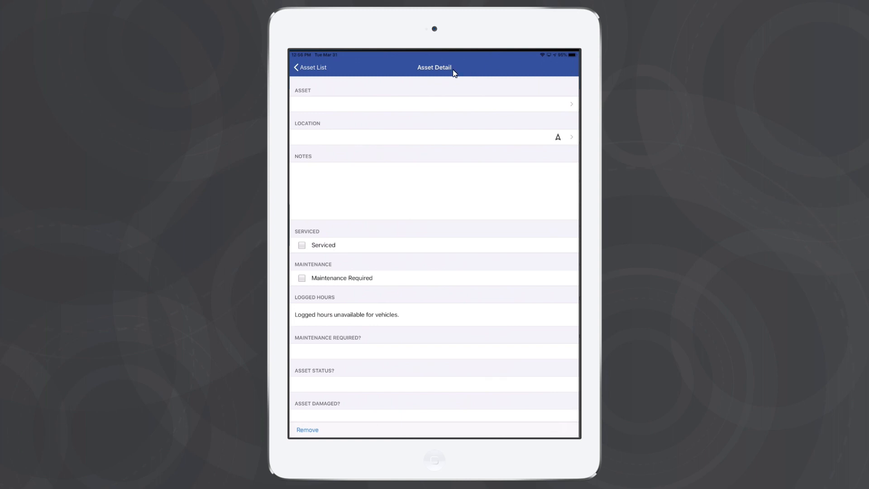
{"action": "left_click", "coordinate": [376, 108]}
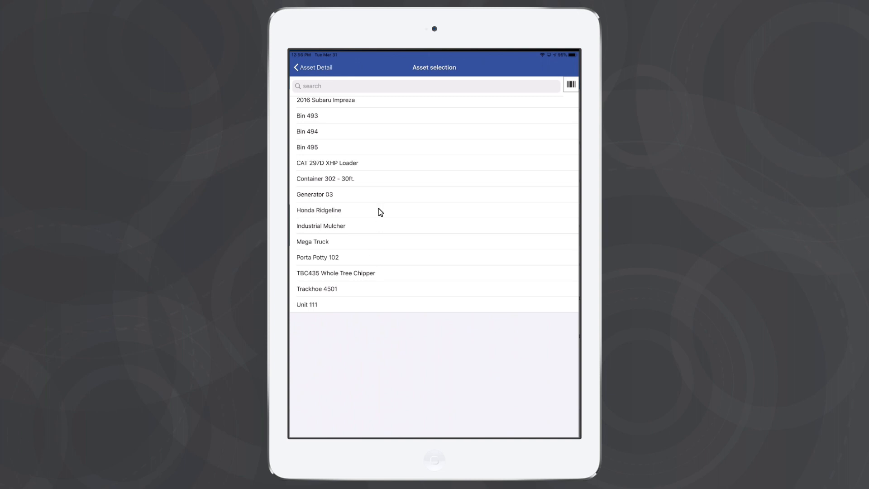
{"action": "left_click", "coordinate": [347, 167]}
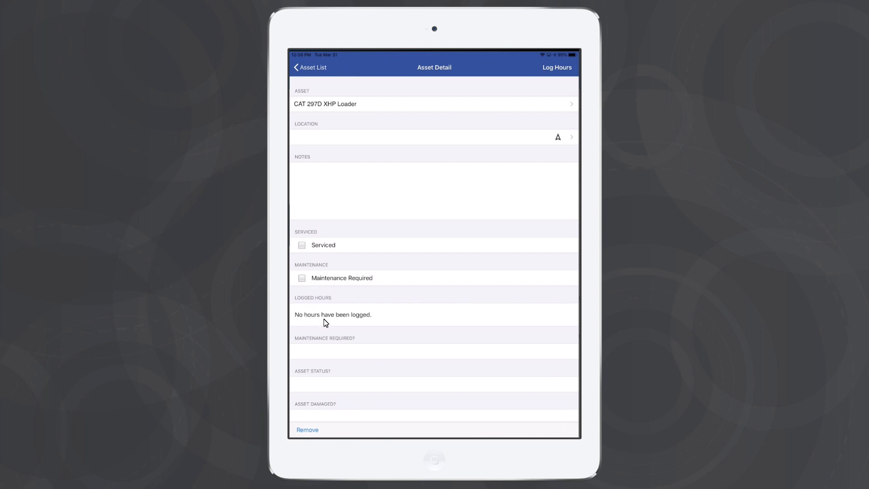
Step: Log 5 hours on the CAT 297D XHP Loader and delete that logged-hours entry
{"action": "left_click", "coordinate": [558, 68]}
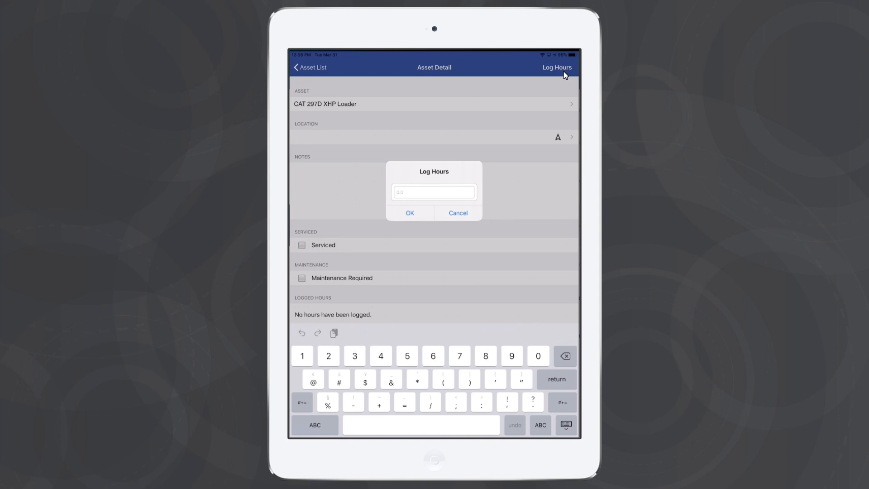
{"action": "type", "text": "5"}
{"action": "key", "text": "Return"}
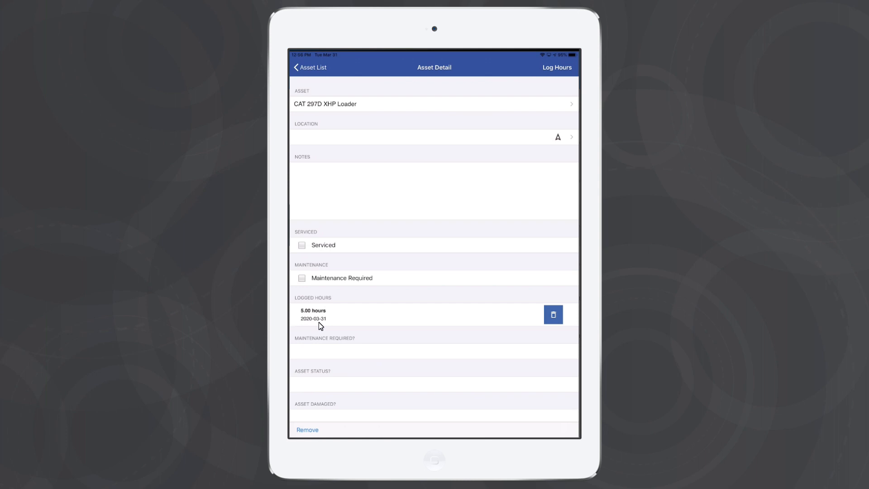
{"action": "left_click", "coordinate": [552, 321]}
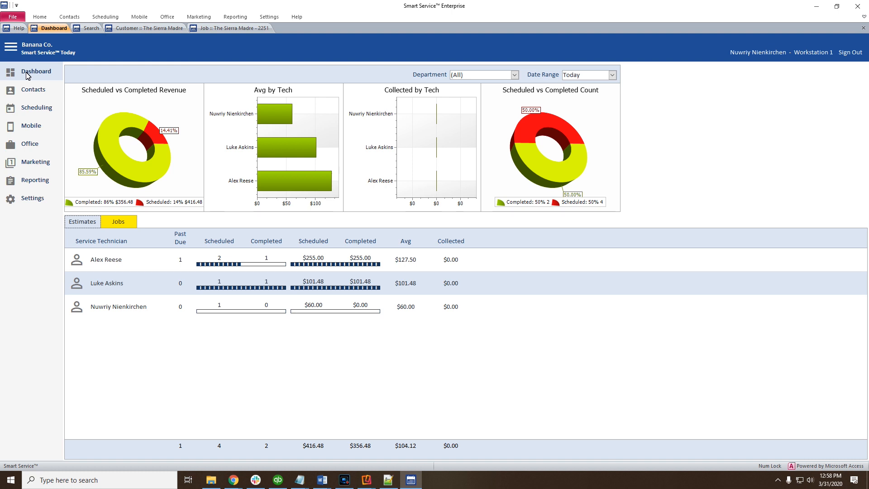
Step: In the company settings, set billable-item rounding to a minimum charge of 1 hour, rounding up by ½, and save
{"action": "left_click", "coordinate": [21, 200]}
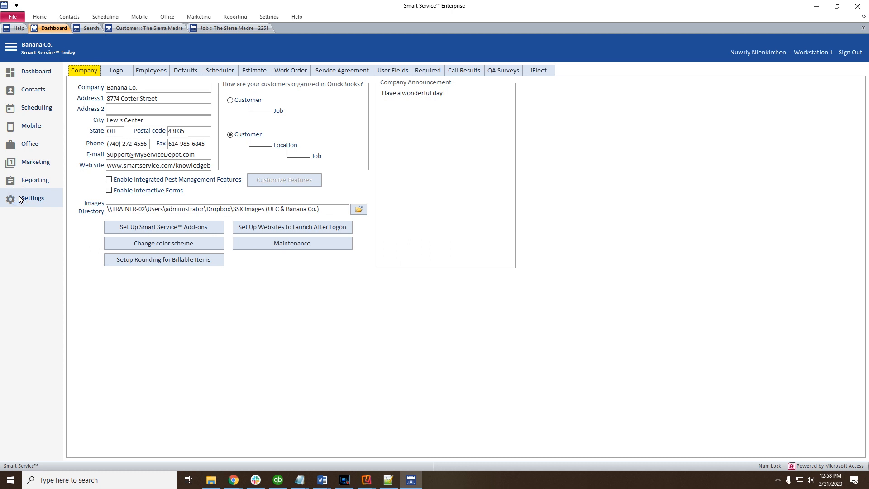
{"action": "left_click", "coordinate": [121, 264]}
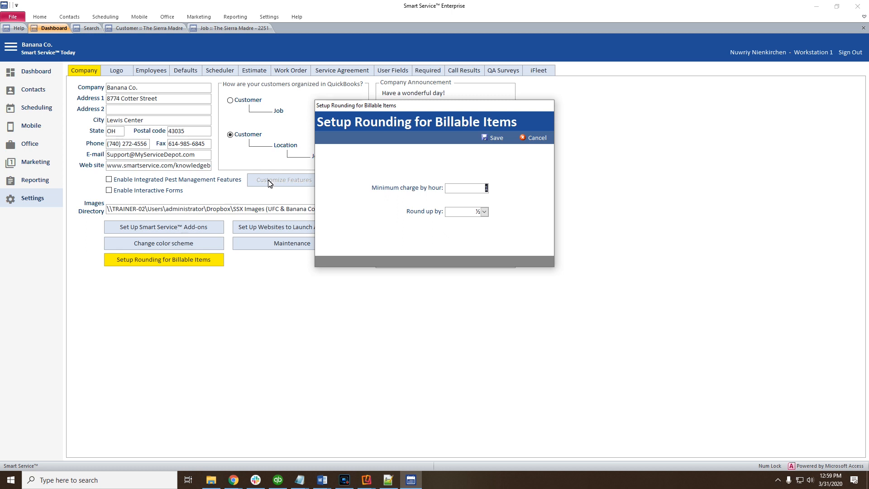
{"action": "left_click", "coordinate": [465, 188]}
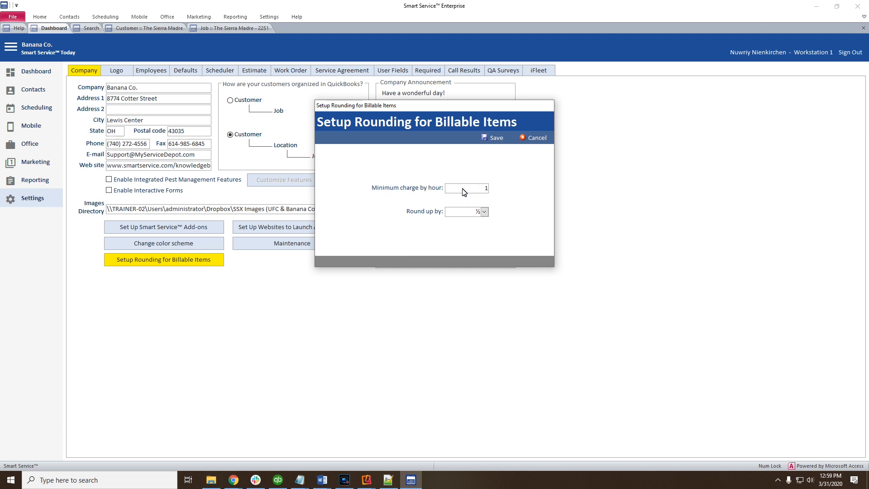
{"action": "left_click", "coordinate": [479, 213]}
{"action": "left_click", "coordinate": [484, 211]}
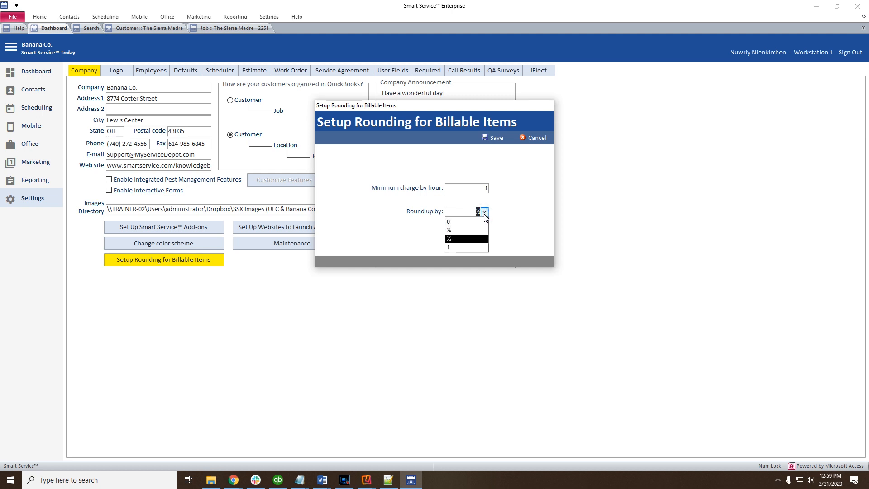
{"action": "left_click", "coordinate": [467, 239]}
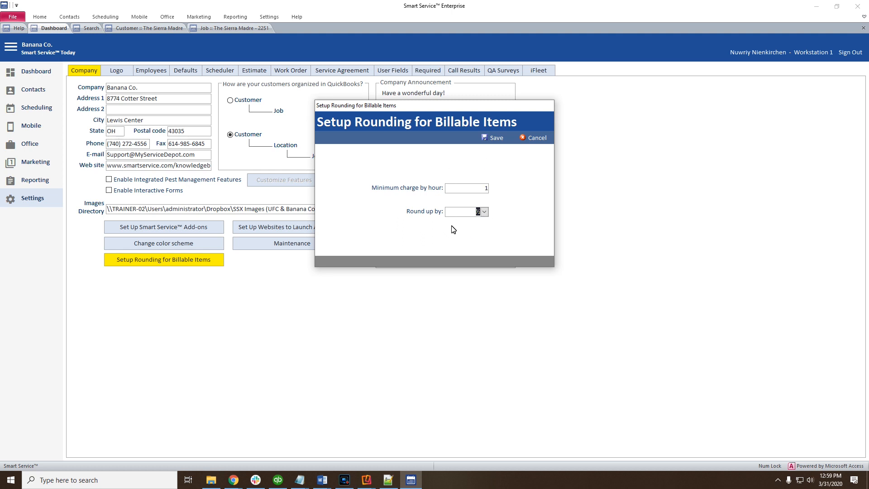
{"action": "left_click", "coordinate": [493, 140]}
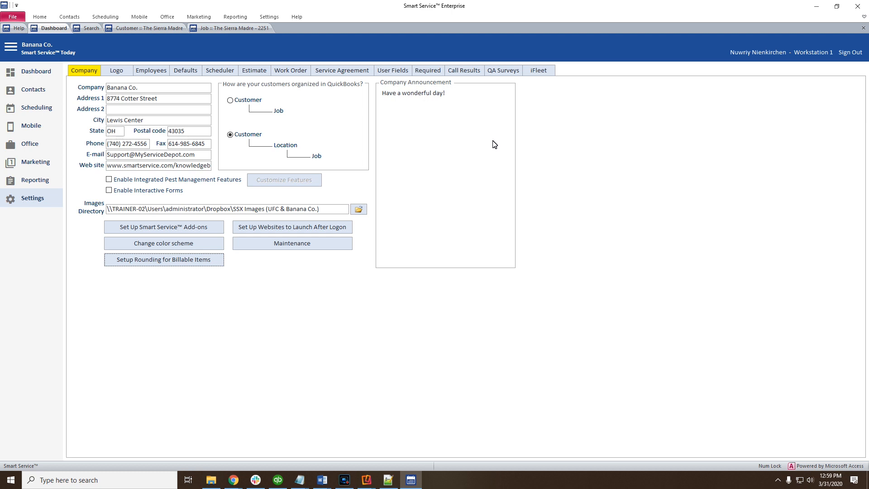
Step: Add both the Production and Travel time charges to The Sierra Madre job's items, combined by service item
{"action": "left_click", "coordinate": [252, 28]}
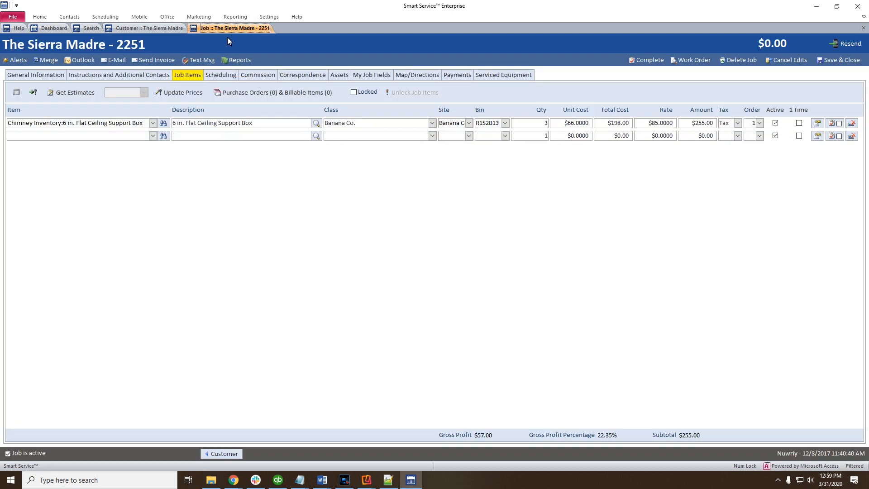
{"action": "left_click", "coordinate": [34, 93]}
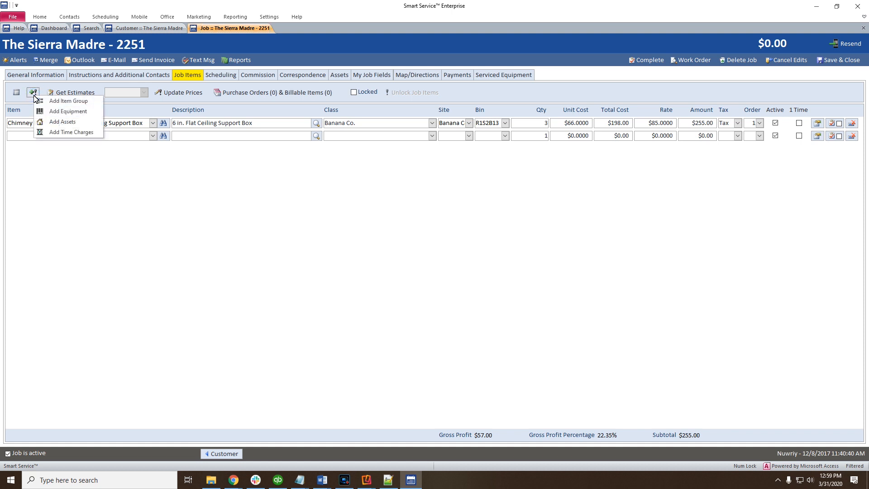
{"action": "left_click", "coordinate": [63, 132]}
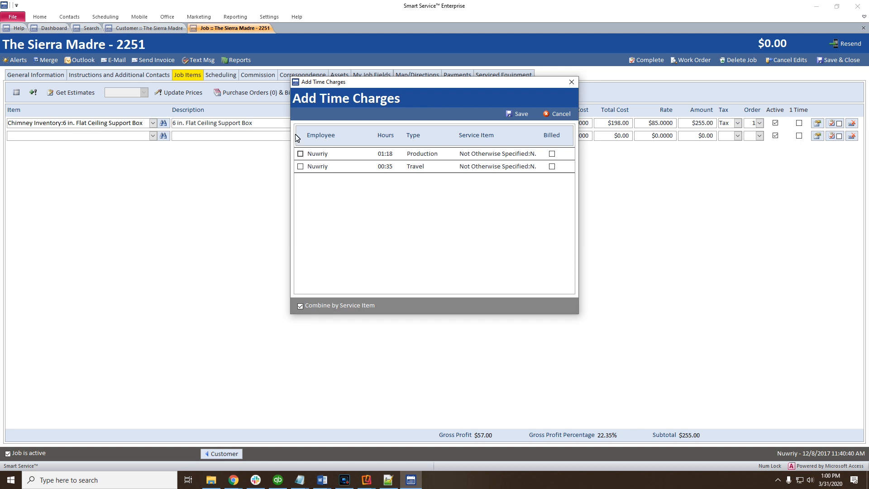
{"action": "left_click", "coordinate": [300, 153]}
{"action": "left_click", "coordinate": [301, 166]}
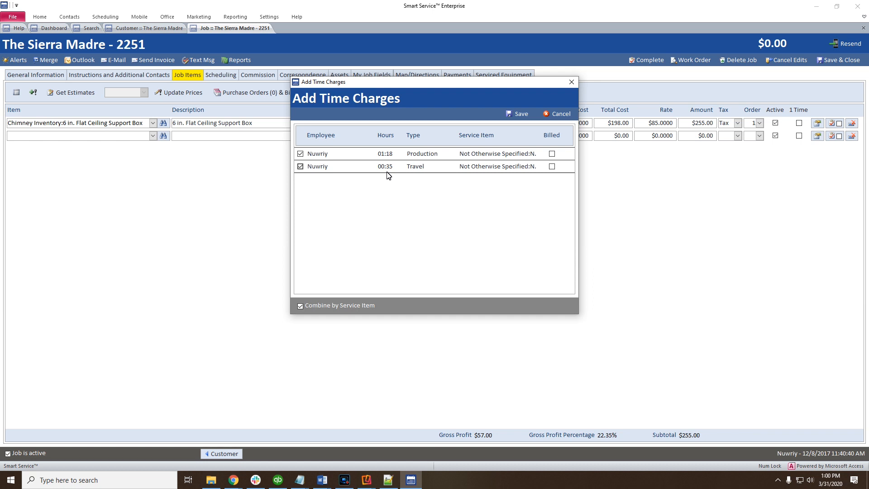
{"action": "left_click", "coordinate": [519, 117]}
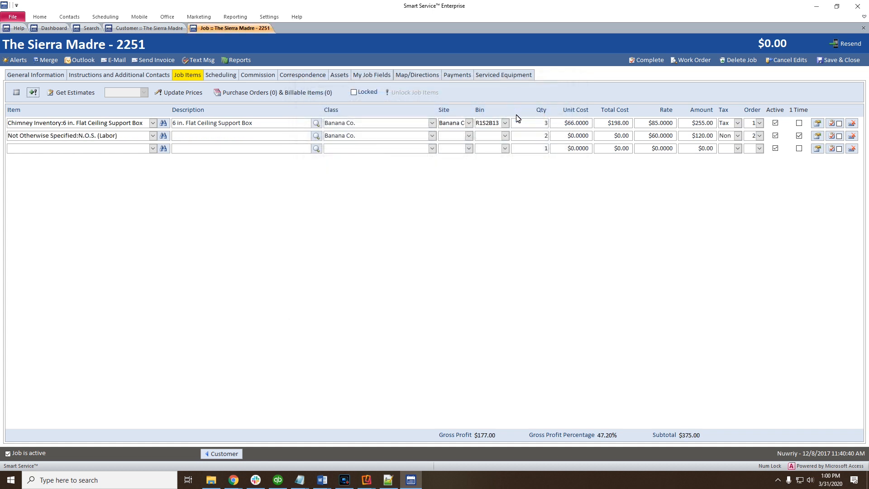
{"action": "double_click", "coordinate": [547, 135]}
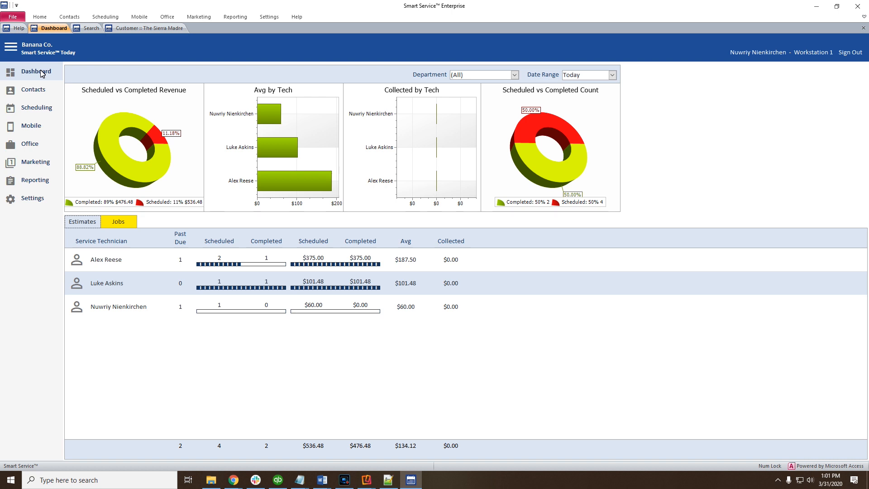
Step: Open the iFleet work order complete email template and review its sender, subject, body text and field codes
{"action": "left_click", "coordinate": [24, 202]}
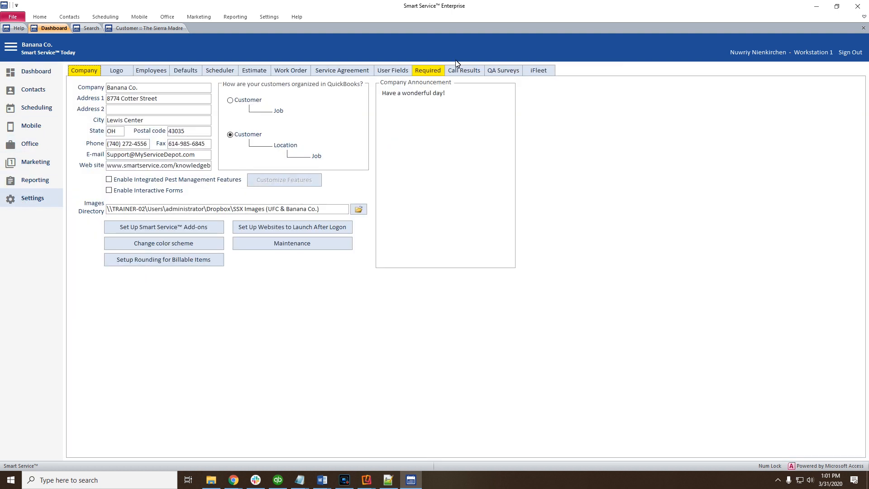
{"action": "left_click", "coordinate": [540, 73]}
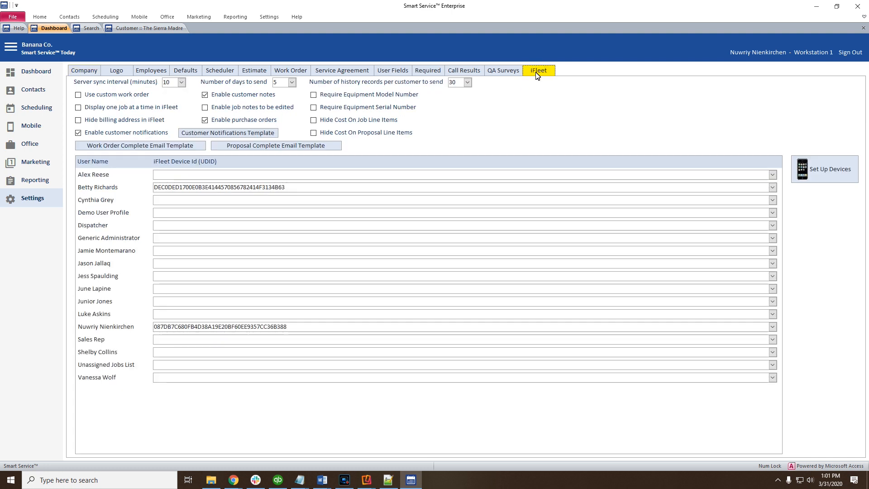
{"action": "left_click", "coordinate": [190, 145]}
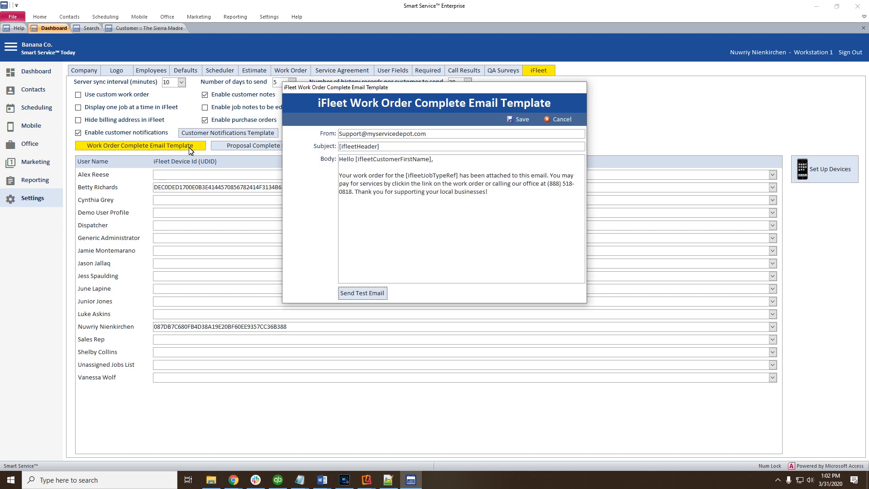
{"action": "left_click_drag", "start_coordinate": [436, 134], "coordinate": [340, 135]}
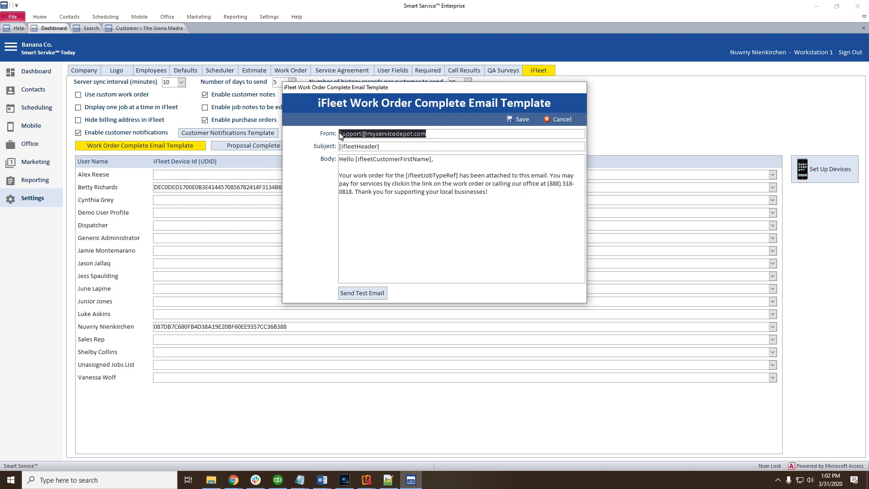
{"action": "left_click", "coordinate": [388, 148]}
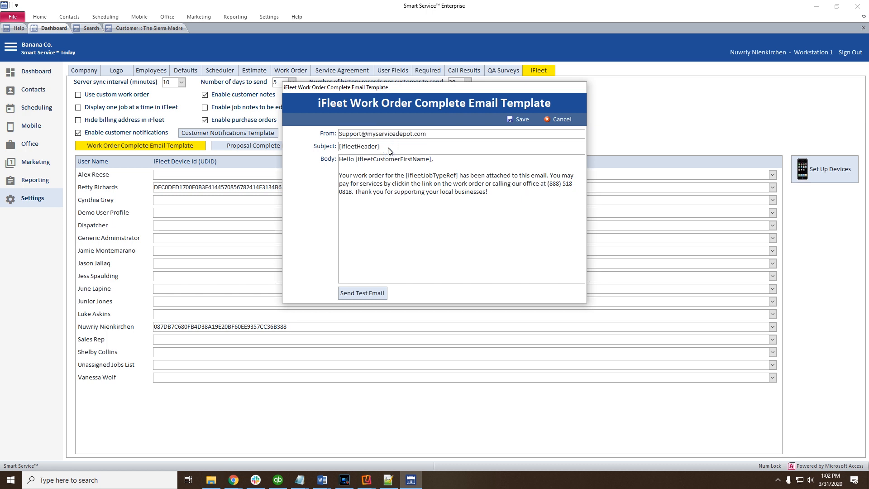
{"action": "left_click_drag", "start_coordinate": [343, 159], "coordinate": [449, 200]}
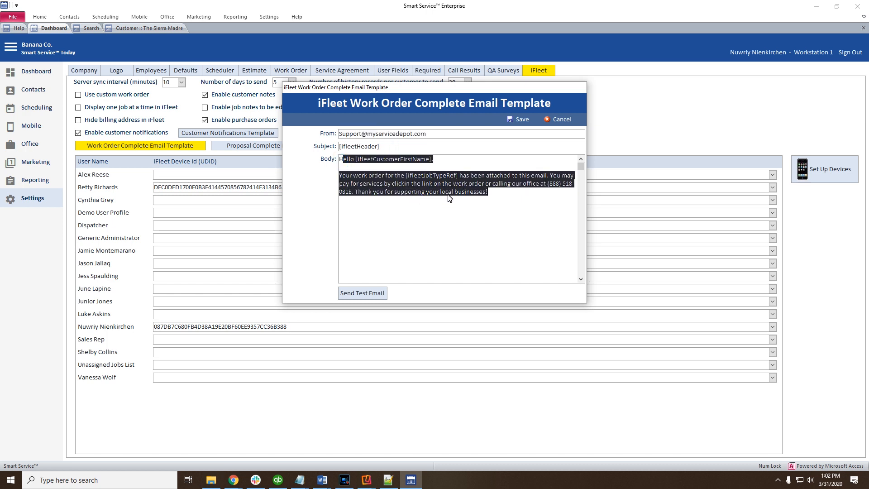
{"action": "left_click", "coordinate": [449, 199]}
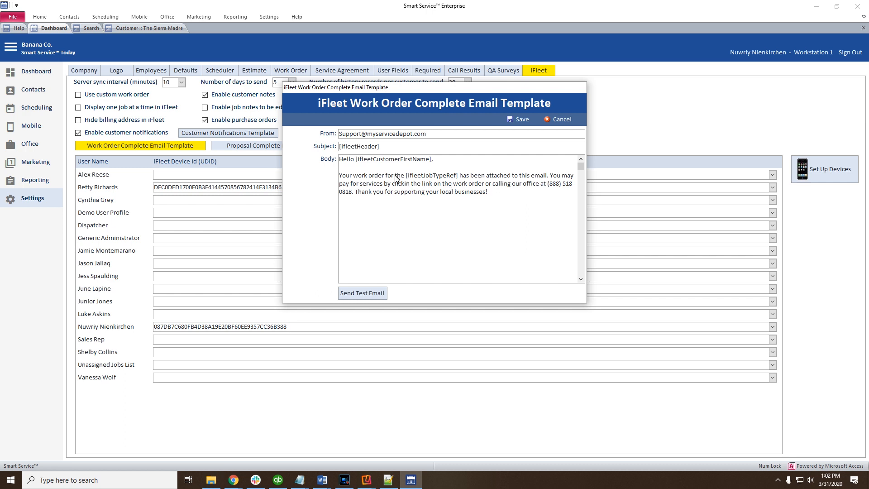
{"action": "left_click_drag", "start_coordinate": [355, 160], "coordinate": [430, 165]}
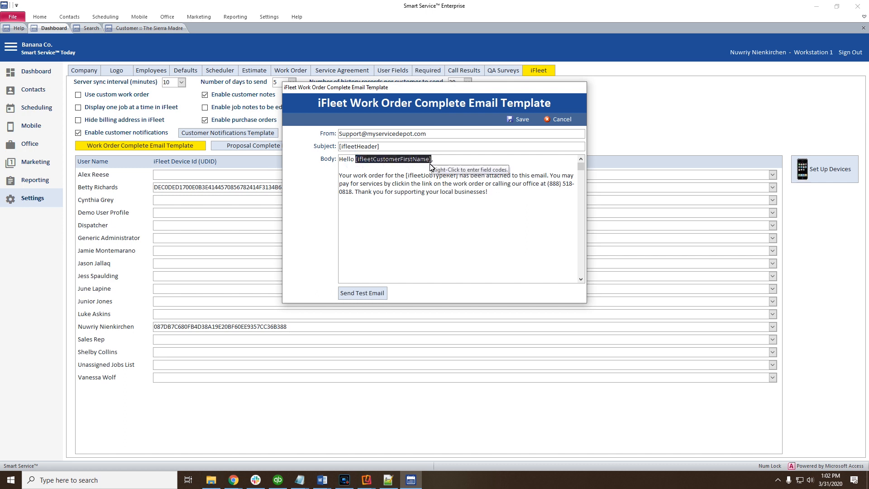
{"action": "left_click", "coordinate": [424, 170]}
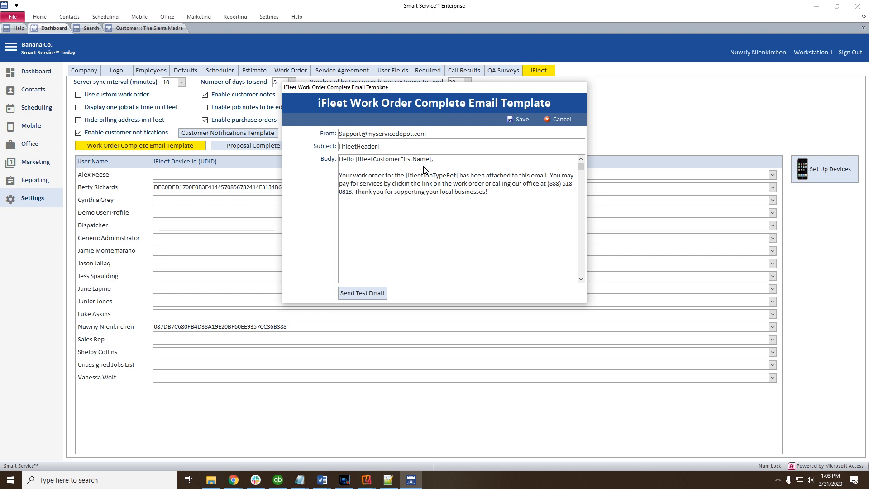
Step: Replace the customer first-name code in the email greeting with the job's Last Name field code
{"action": "left_click_drag", "start_coordinate": [339, 161], "coordinate": [433, 166]}
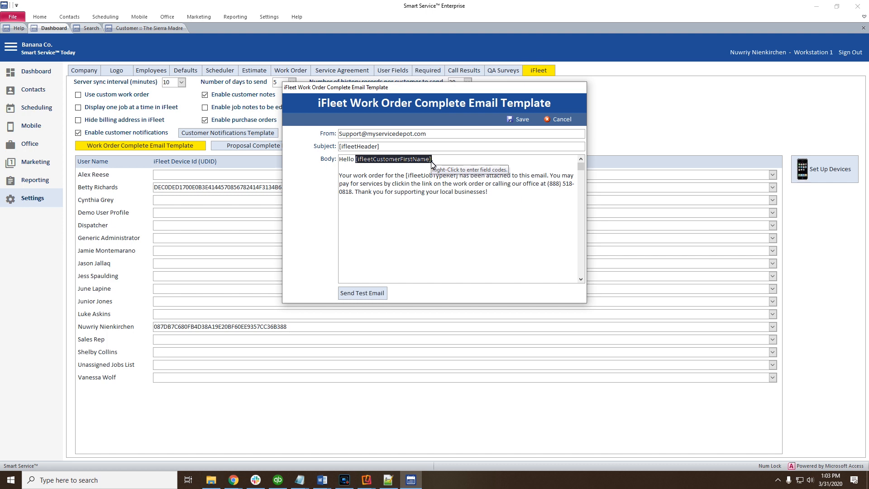
{"action": "right_click", "coordinate": [441, 161]}
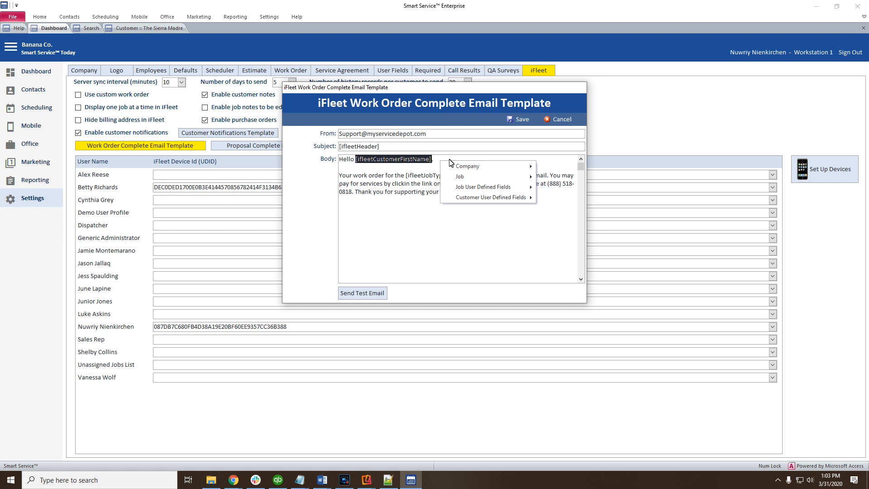
{"action": "mouse_move", "coordinate": [471, 169]}
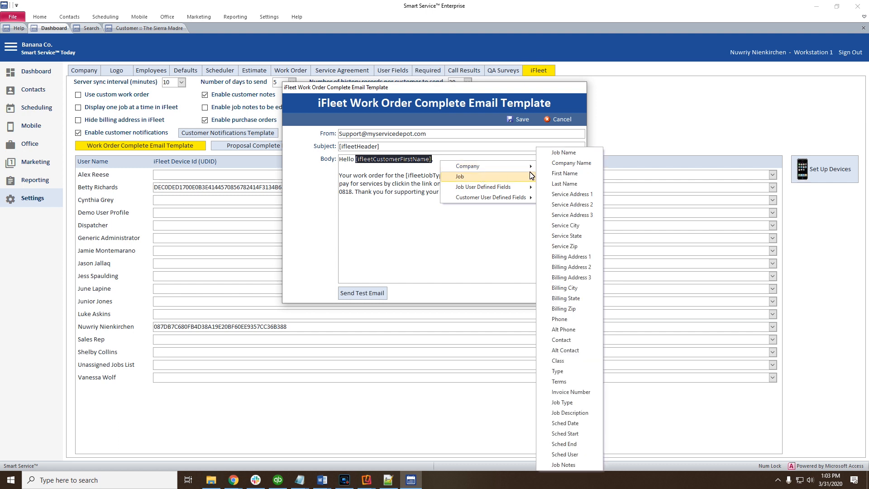
{"action": "left_click", "coordinate": [560, 184]}
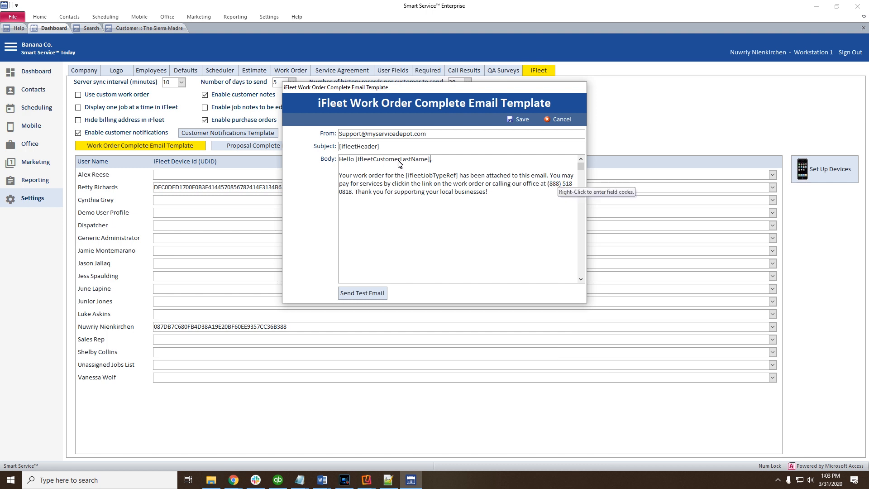
Step: Insert the job's First Name field code before the last-name code in the email greeting
{"action": "left_click_drag", "start_coordinate": [399, 162], "coordinate": [429, 164]}
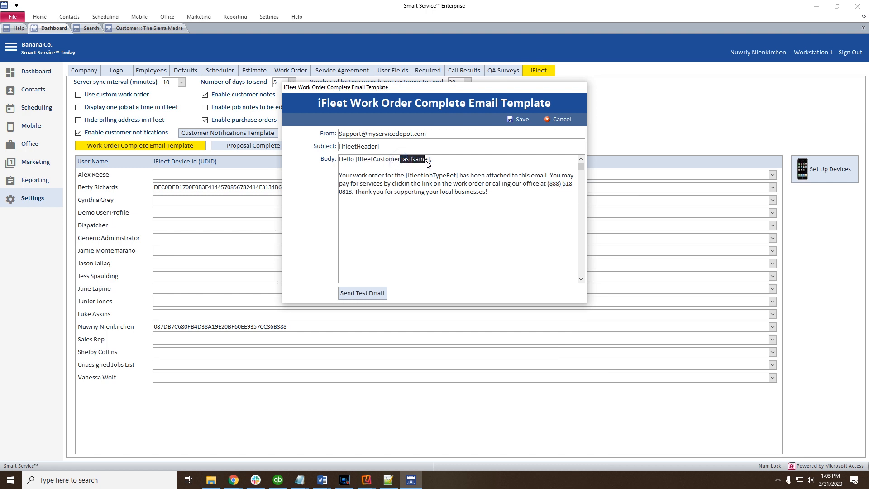
{"action": "left_click", "coordinate": [355, 163]}
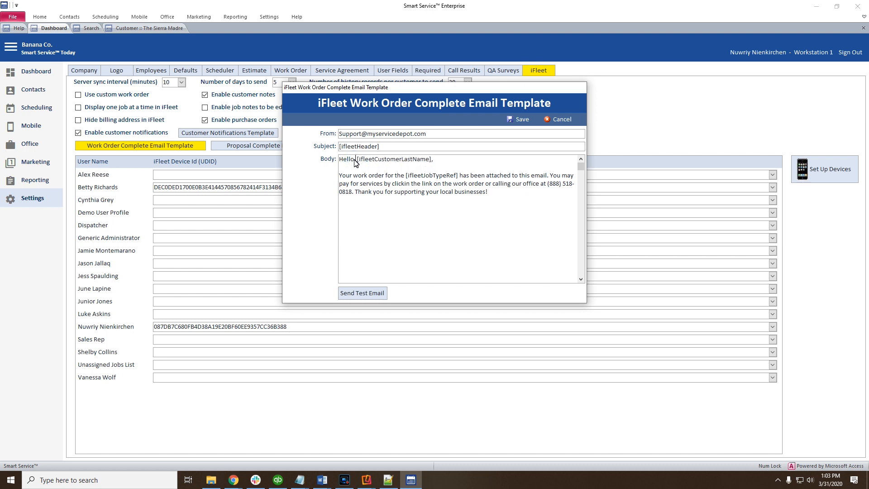
{"action": "right_click", "coordinate": [355, 163]}
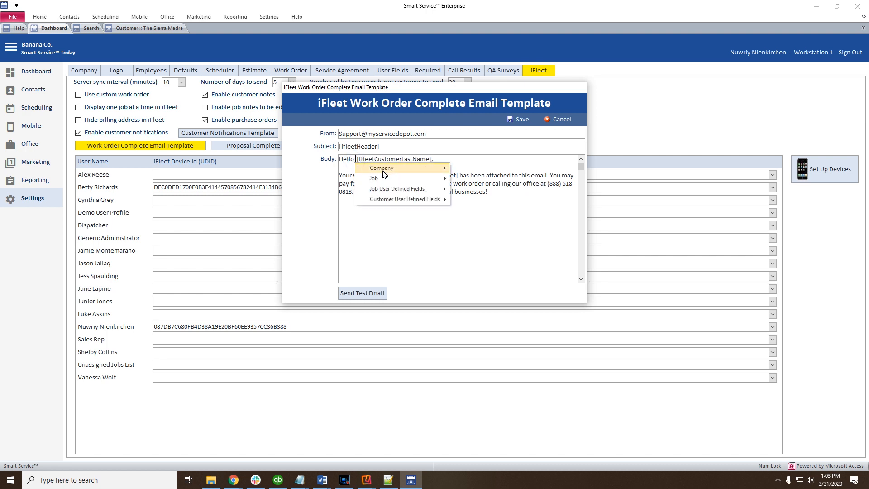
{"action": "mouse_move", "coordinate": [407, 179]}
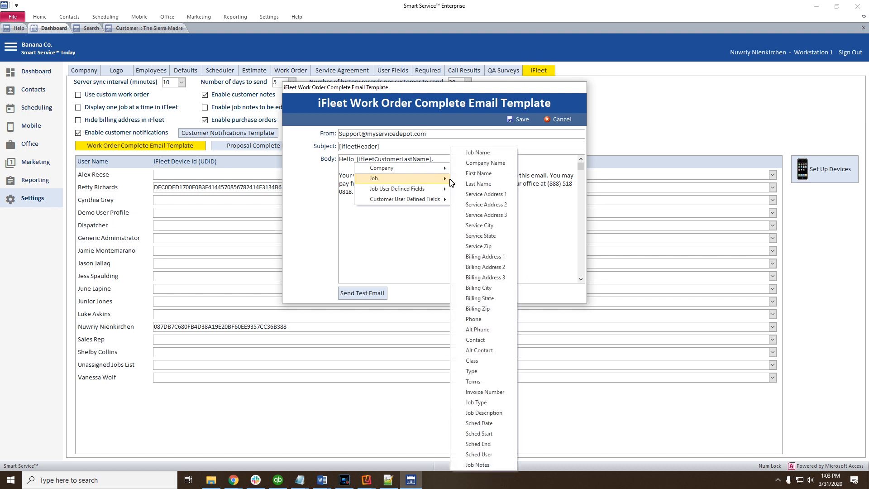
{"action": "left_click", "coordinate": [479, 174]}
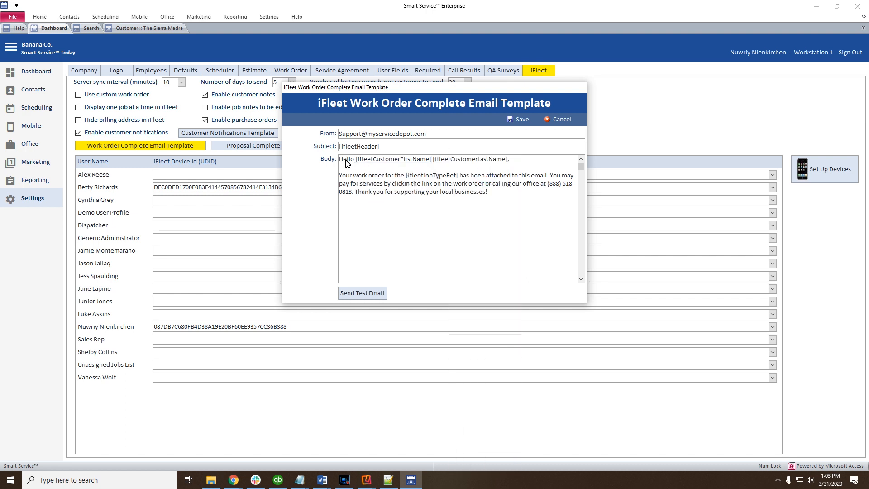
Step: Check the greeting's field codes and the body text, and save the work order complete email template
{"action": "left_click_drag", "start_coordinate": [398, 159], "coordinate": [407, 164]}
{"action": "left_click", "coordinate": [429, 159]}
{"action": "left_click", "coordinate": [456, 160]}
{"action": "left_click", "coordinate": [511, 159]}
{"action": "left_click_drag", "start_coordinate": [490, 191], "coordinate": [334, 159]}
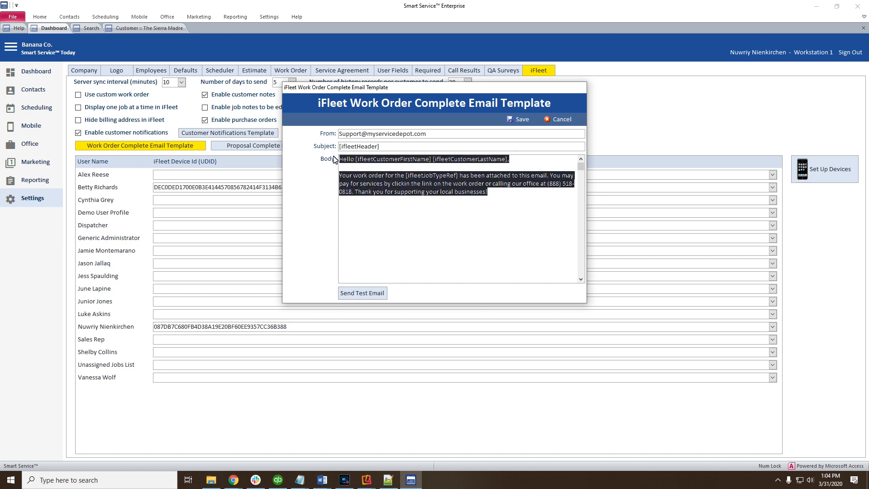
{"action": "left_click", "coordinate": [403, 206]}
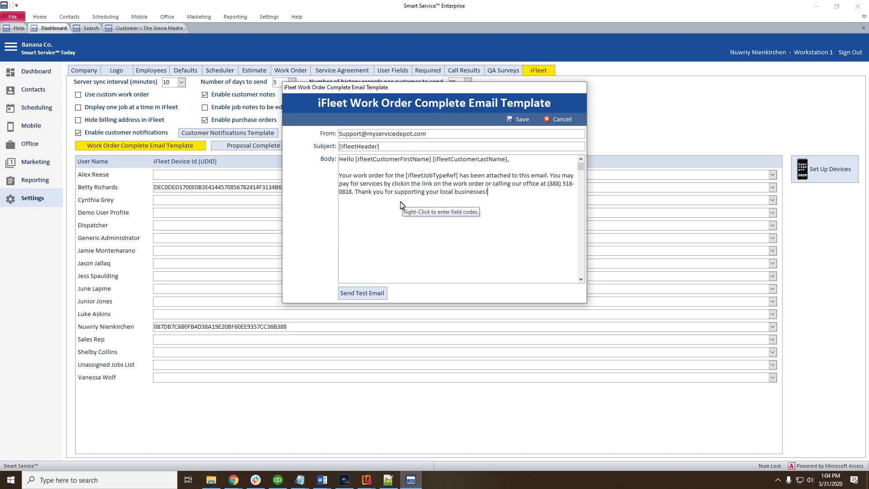
{"action": "left_click", "coordinate": [523, 121]}
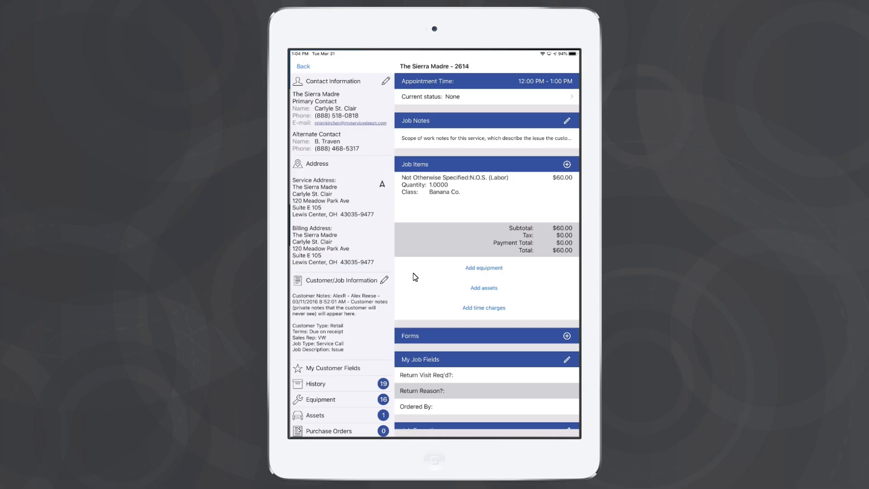
Step: Start finalizing The Sierra Madre - 2614 job in the mobile app and agree to the terms and conditions
{"action": "scroll", "coordinate": [415, 277], "scroll_direction": "down", "scroll_amount": 5}
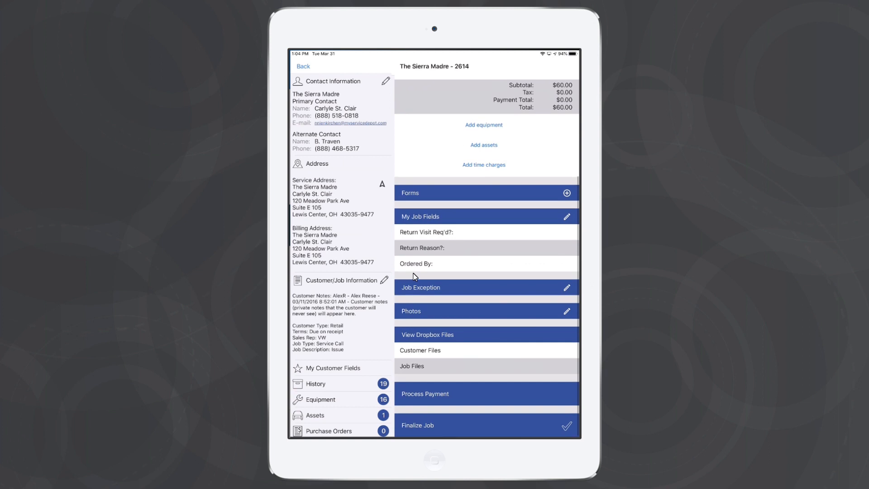
{"action": "left_click", "coordinate": [422, 426]}
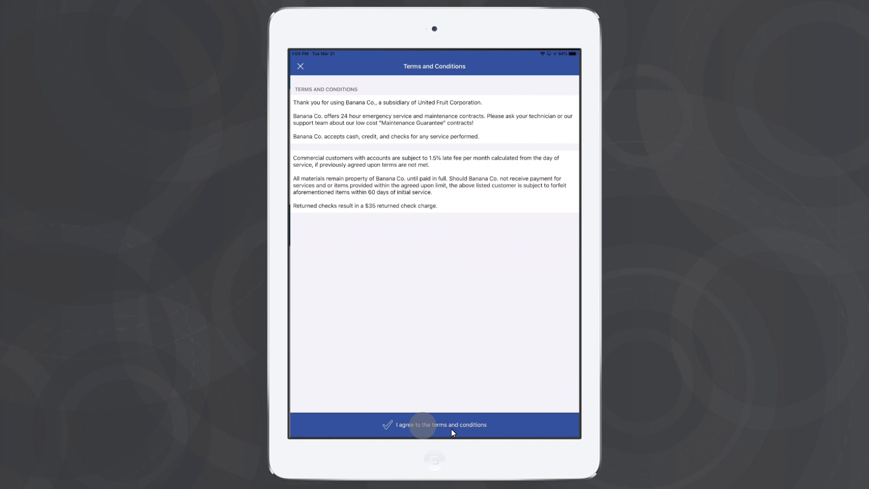
{"action": "left_click", "coordinate": [423, 425]}
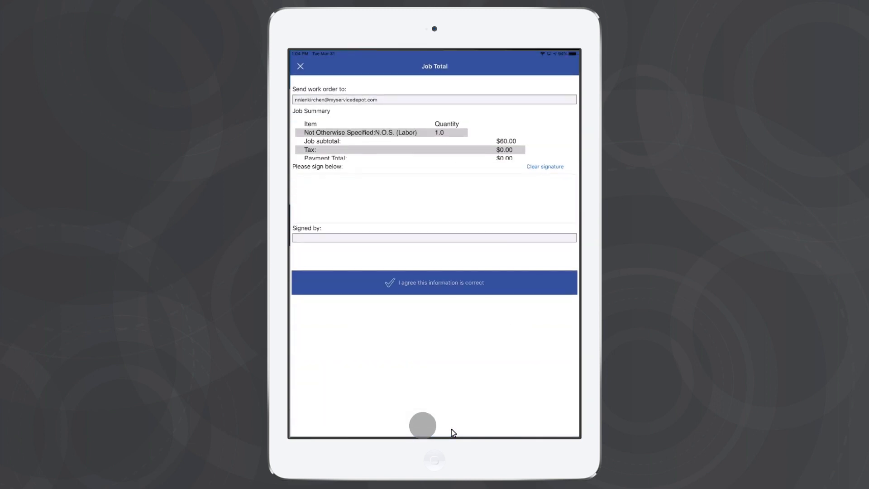
Step: Sign for the job total, agree that the information is correct, and choose to email the finalized documents
{"action": "mouse_move", "coordinate": [298, 215]}
{"action": "left_mouse_down"}
{"action": "mouse_move", "coordinate": [375, 211]}
{"action": "mouse_move", "coordinate": [396, 197]}
{"action": "left_mouse_up"}
{"action": "left_click_drag", "start_coordinate": [376, 185], "coordinate": [415, 221]}
{"action": "mouse_move", "coordinate": [424, 209]}
{"action": "left_mouse_down"}
{"action": "mouse_move", "coordinate": [425, 180]}
{"action": "mouse_move", "coordinate": [502, 200]}
{"action": "left_mouse_up"}
{"action": "left_click_drag", "start_coordinate": [468, 182], "coordinate": [493, 195]}
{"action": "left_click_drag", "start_coordinate": [500, 197], "coordinate": [537, 213]}
{"action": "left_click", "coordinate": [426, 281]}
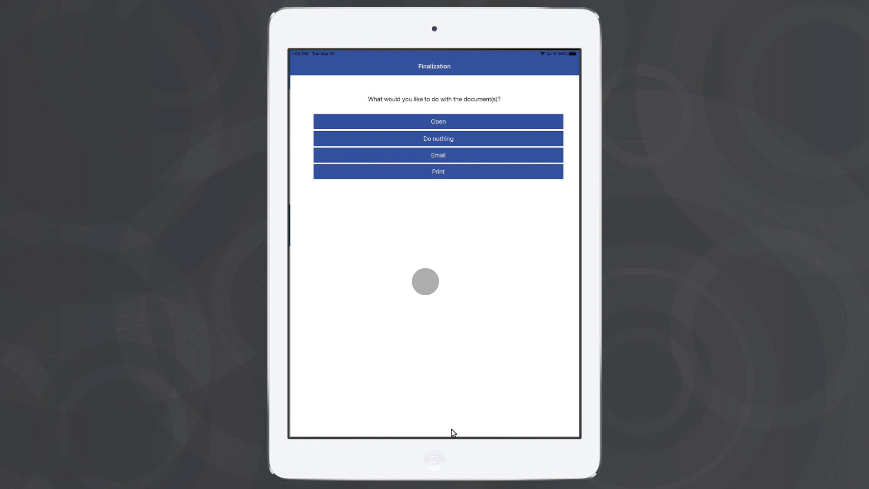
{"action": "left_click", "coordinate": [438, 155]}
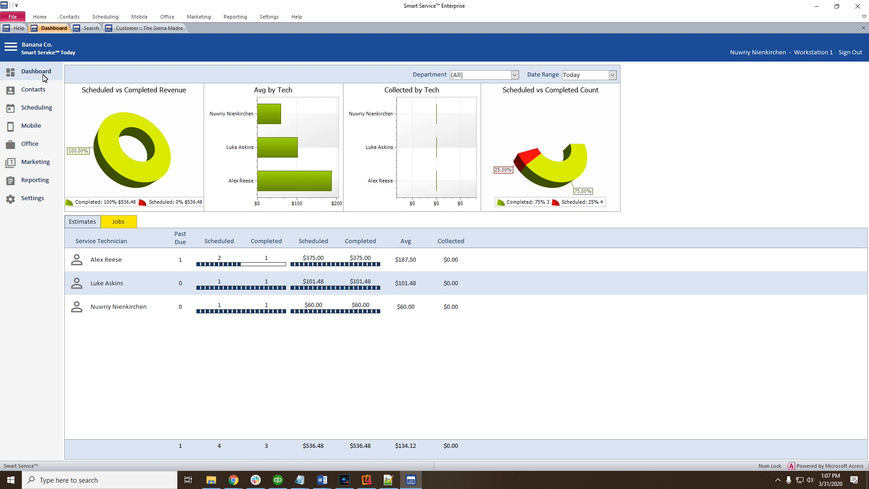
Step: In desktop Smart Service, open the work orders for posting and examine the job exception under The Sierra Madre - 2614
{"action": "left_click", "coordinate": [22, 144]}
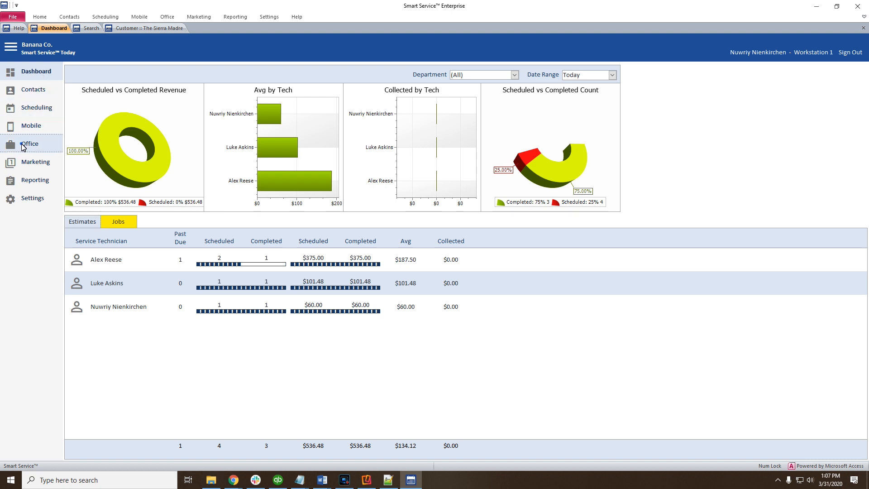
{"action": "left_click", "coordinate": [129, 364]}
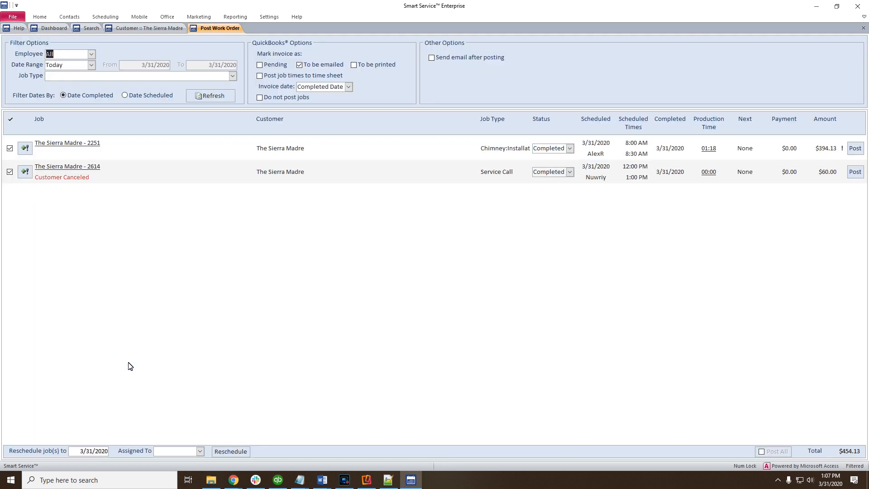
{"action": "left_click", "coordinate": [94, 177]}
{"action": "left_click_drag", "start_coordinate": [94, 177], "coordinate": [33, 179]}
{"action": "left_click", "coordinate": [48, 178]}
Step: Open the Jobs Ready to Post report from the Job category for customization and check its report type
{"action": "left_click", "coordinate": [57, 30]}
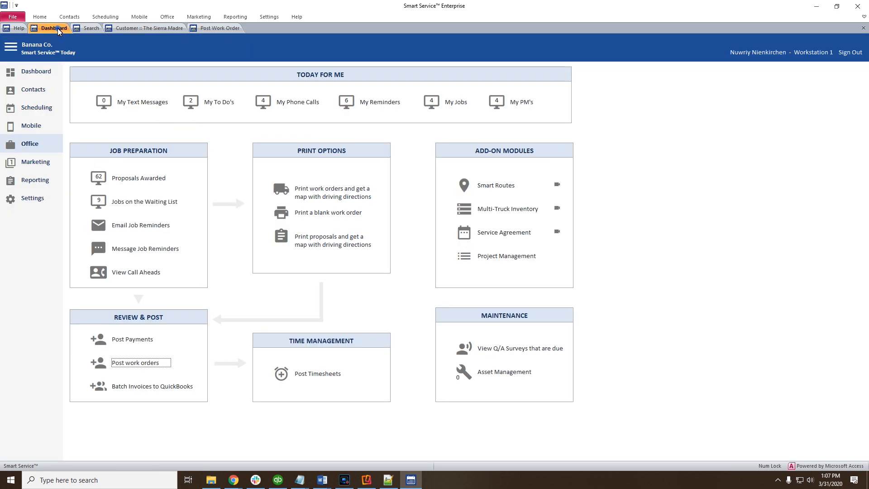
{"action": "left_click", "coordinate": [19, 180]}
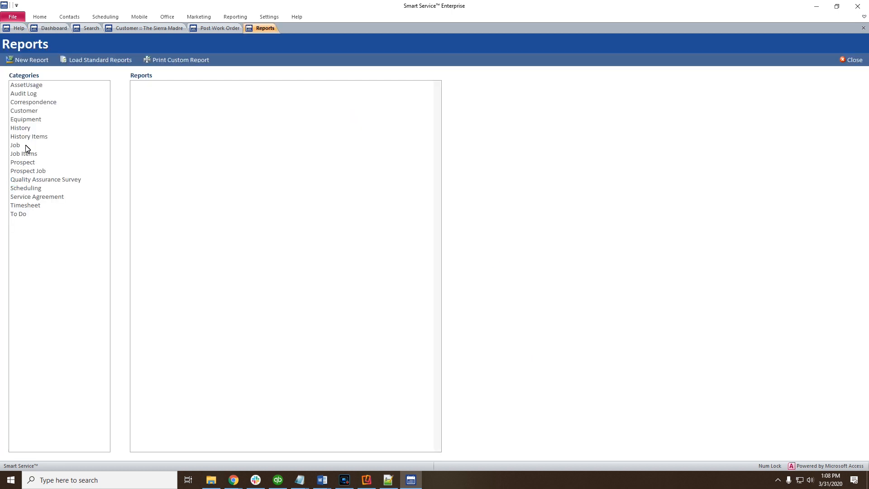
{"action": "left_click", "coordinate": [26, 145]}
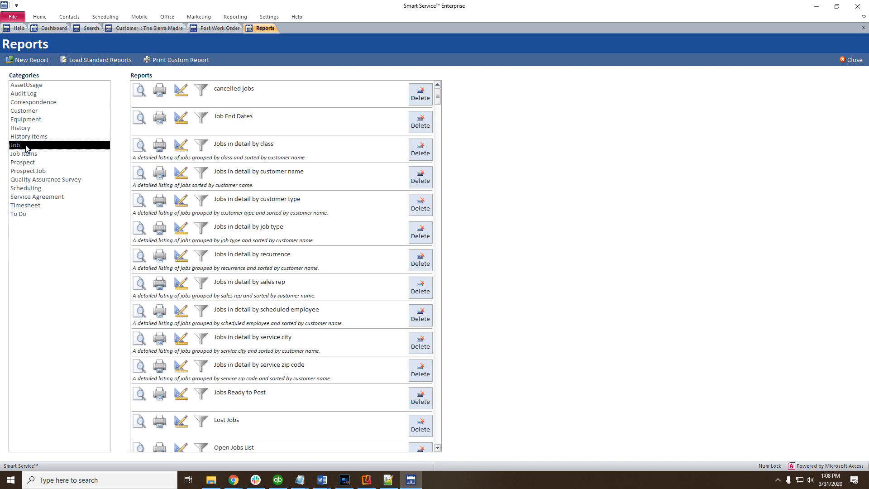
{"action": "left_click", "coordinate": [182, 397]}
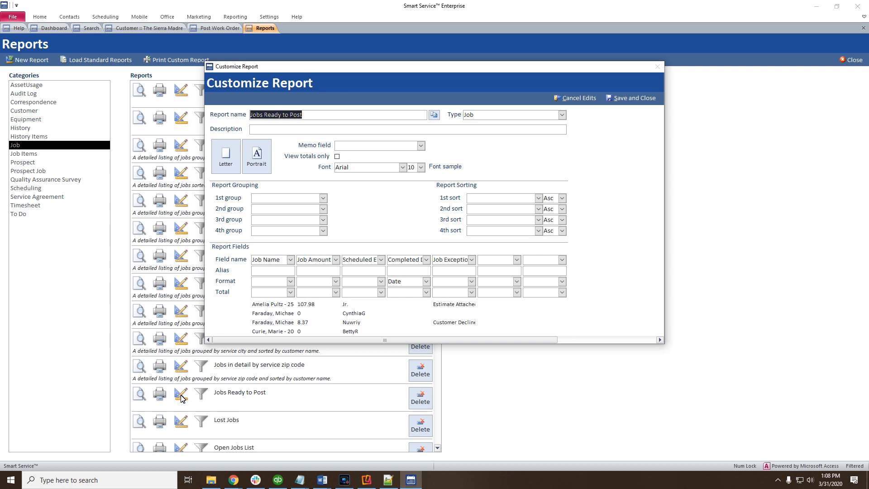
{"action": "left_click", "coordinate": [508, 115]}
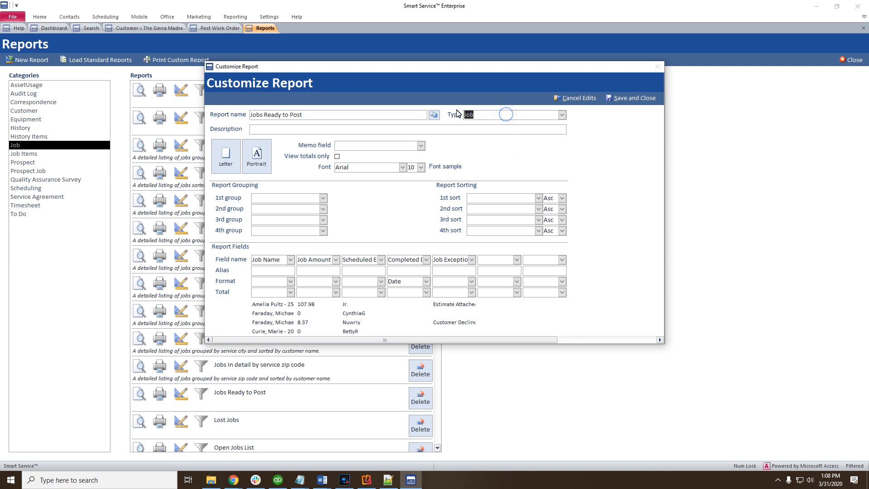
Step: Select Job Exception as the fifth report field, save the report, and preview Jobs Ready to Post to examine its exceptions column
{"action": "left_click", "coordinate": [472, 260]}
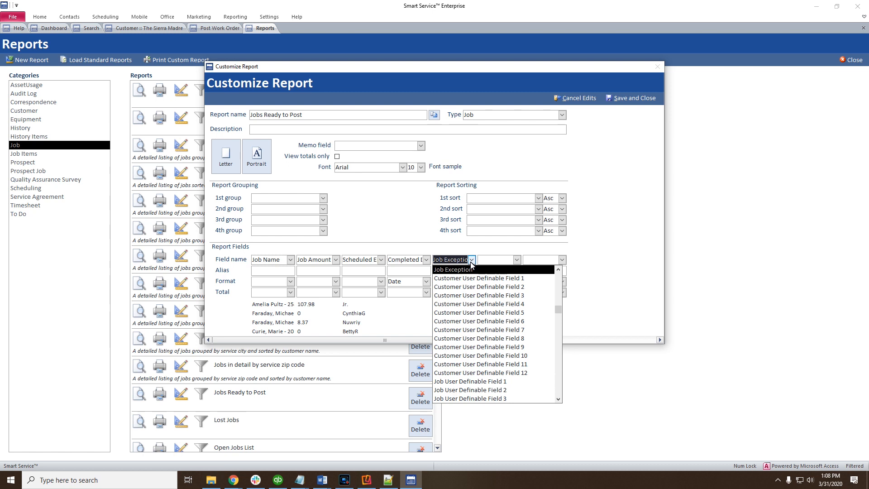
{"action": "scroll", "coordinate": [476, 277], "scroll_direction": "up", "scroll_amount": 1}
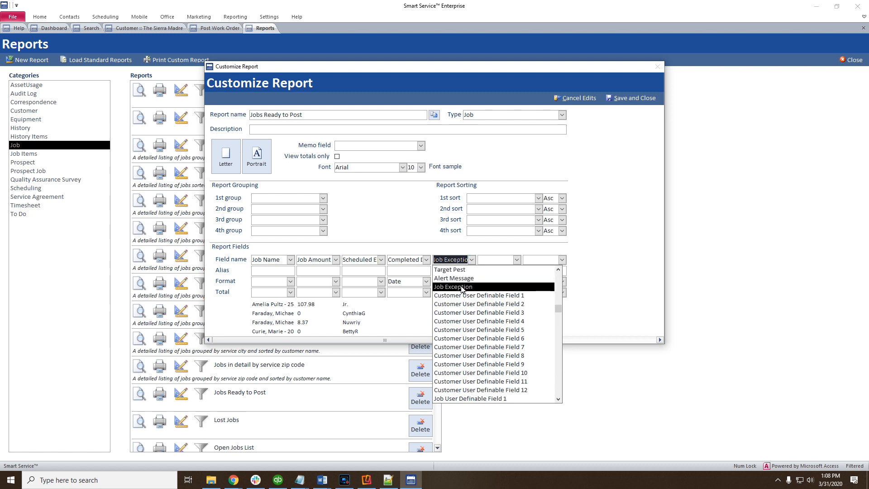
{"action": "left_click", "coordinate": [461, 288]}
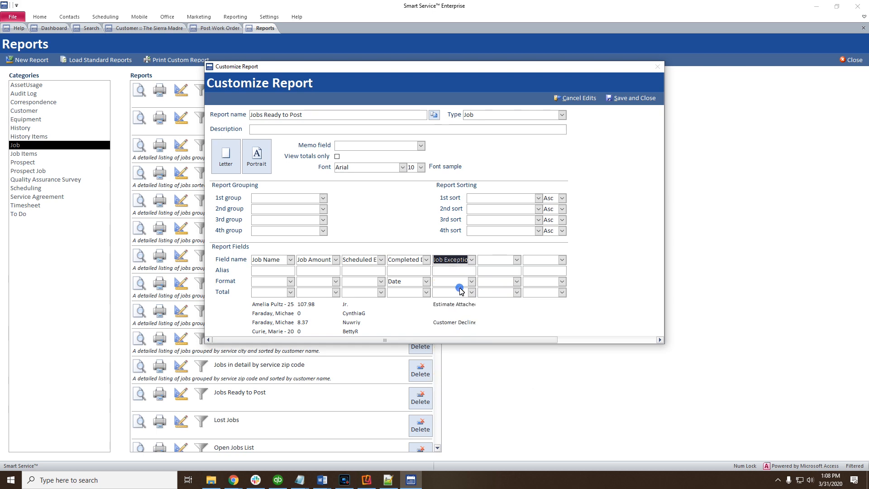
{"action": "left_click", "coordinate": [636, 98]}
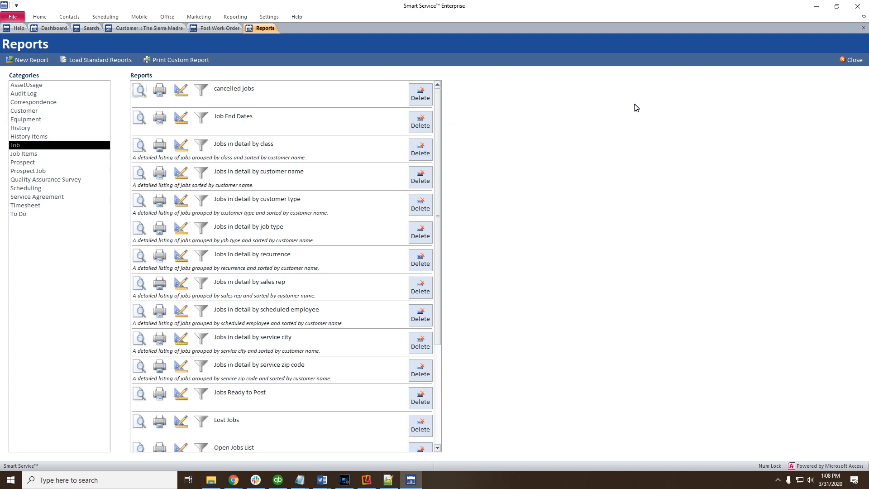
{"action": "left_click", "coordinate": [140, 395]}
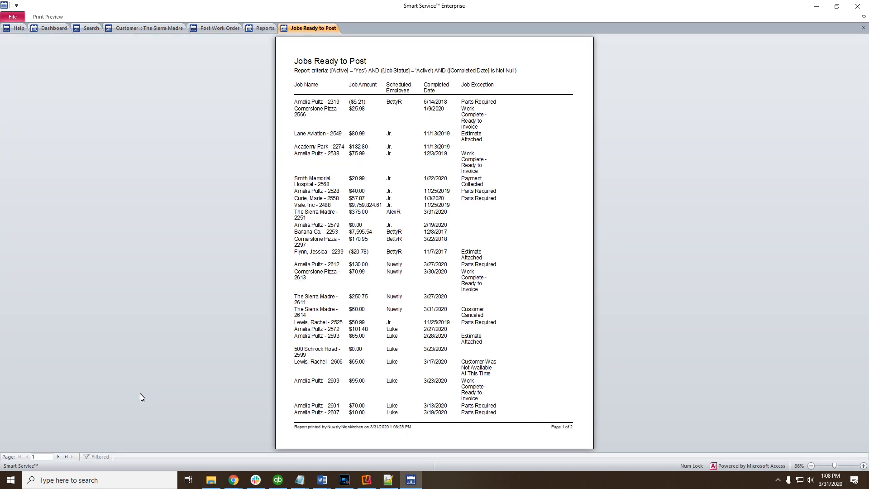
{"action": "left_click", "coordinate": [477, 132]}
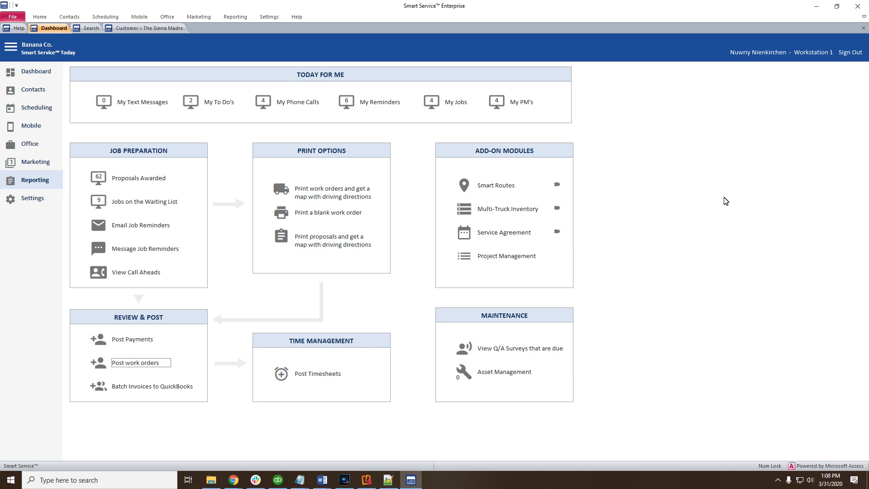
Step: Open The Sierra Madre customer's general information and review the available customer types
{"action": "left_click", "coordinate": [172, 30]}
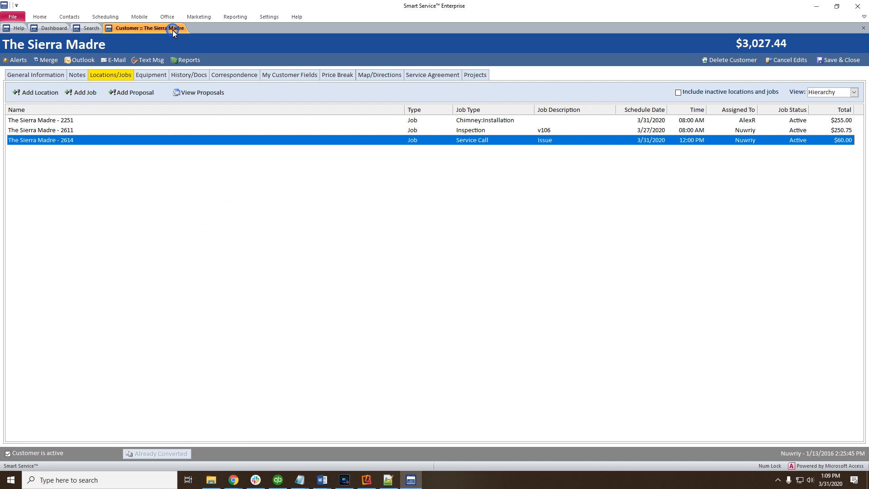
{"action": "left_click", "coordinate": [50, 76]}
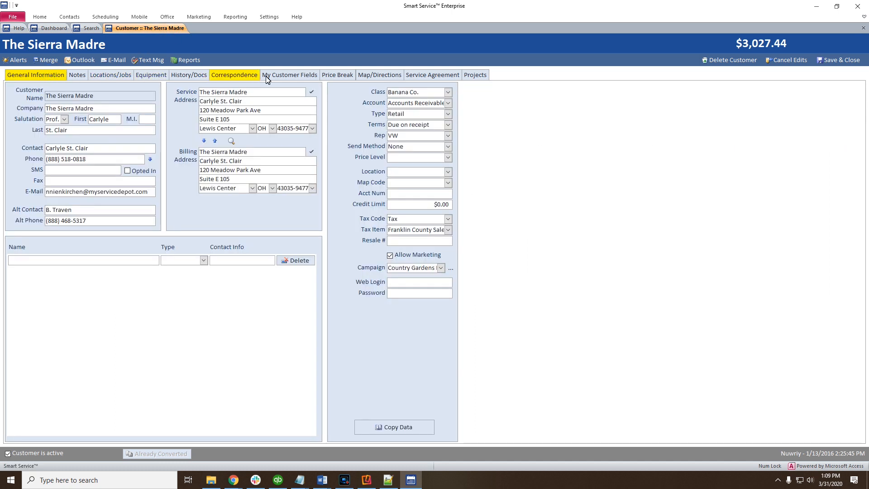
{"action": "left_click", "coordinate": [448, 114]}
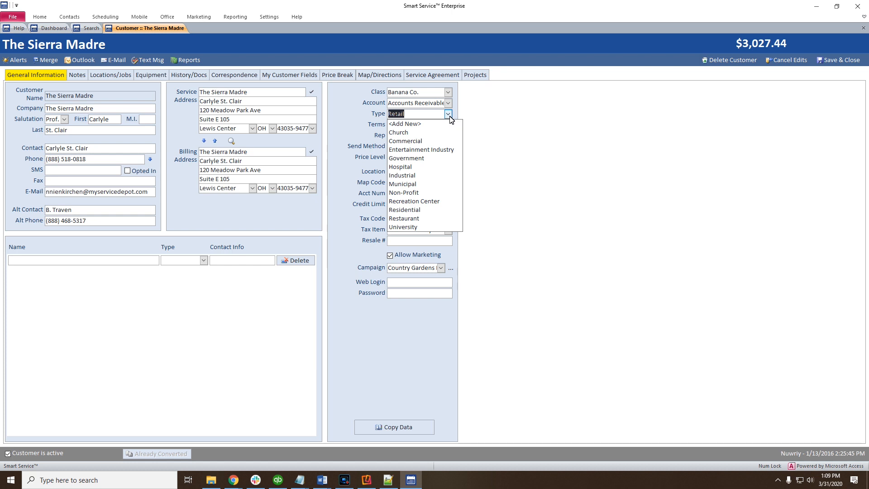
{"action": "left_click", "coordinate": [450, 118]}
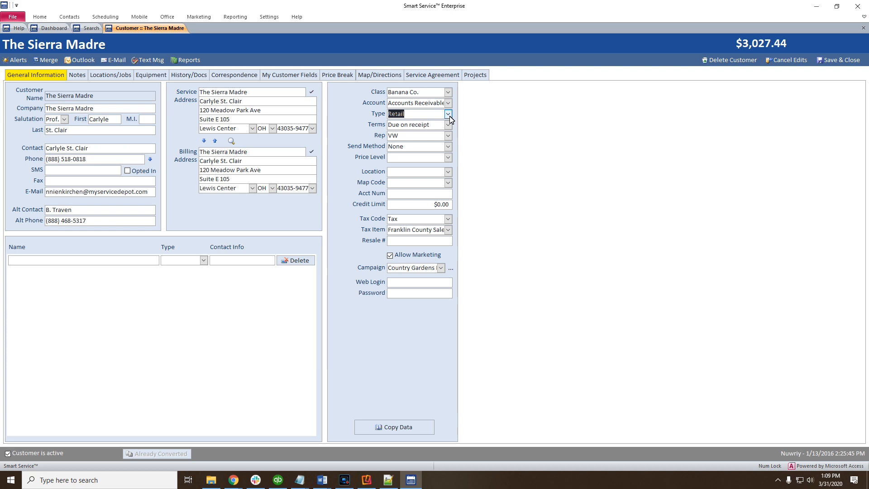
Step: Open the company's estimate settings and show the options for creating a QuickBooks estimate when converting a proposal
{"action": "left_click", "coordinate": [49, 27]}
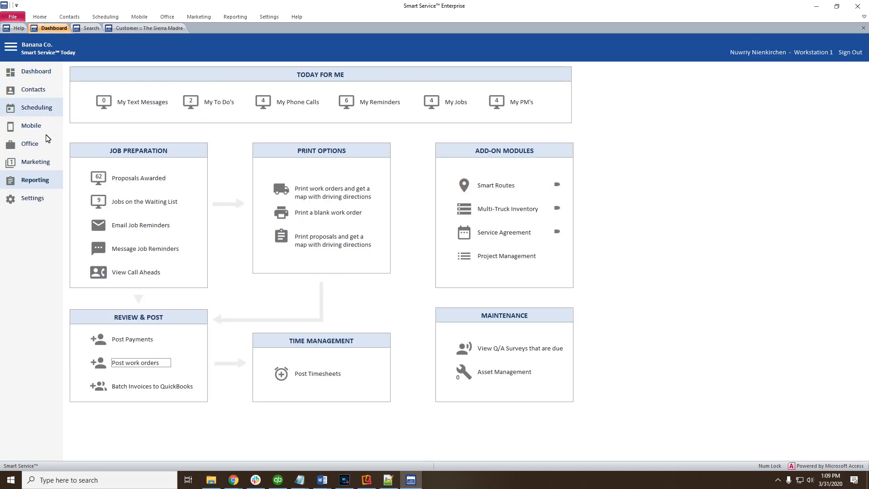
{"action": "left_click", "coordinate": [29, 198]}
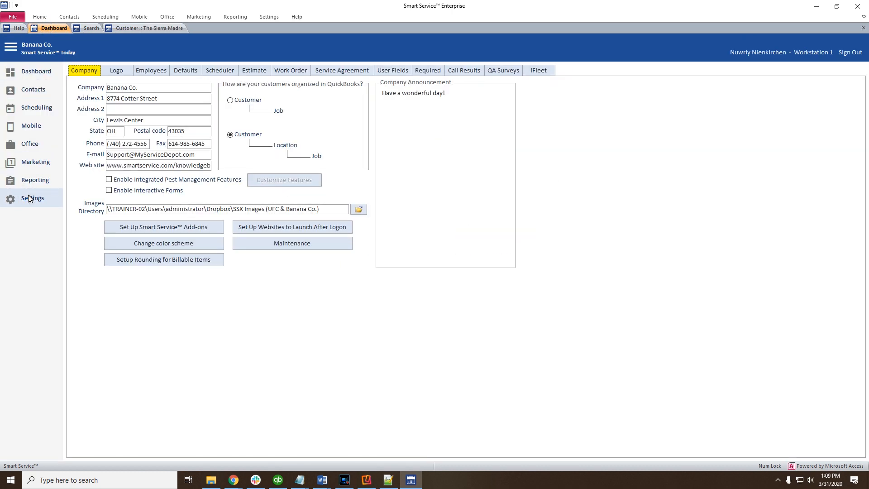
{"action": "left_click", "coordinate": [247, 71]}
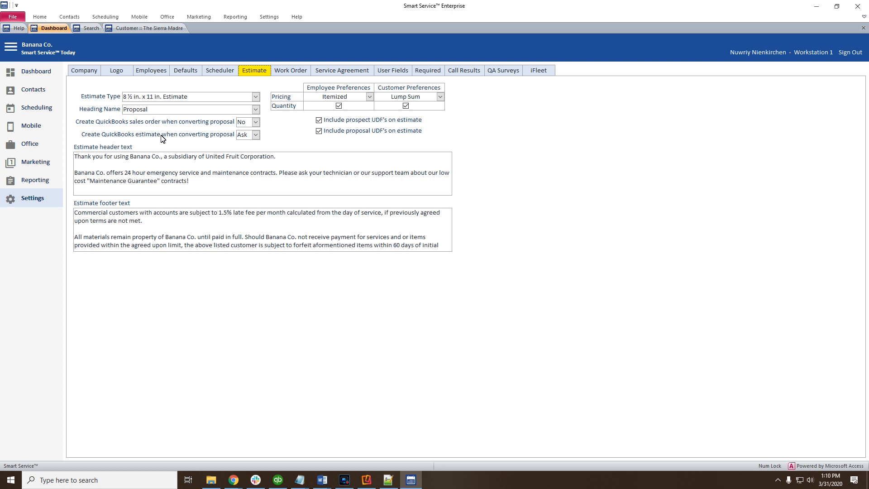
{"action": "left_click", "coordinate": [256, 135]}
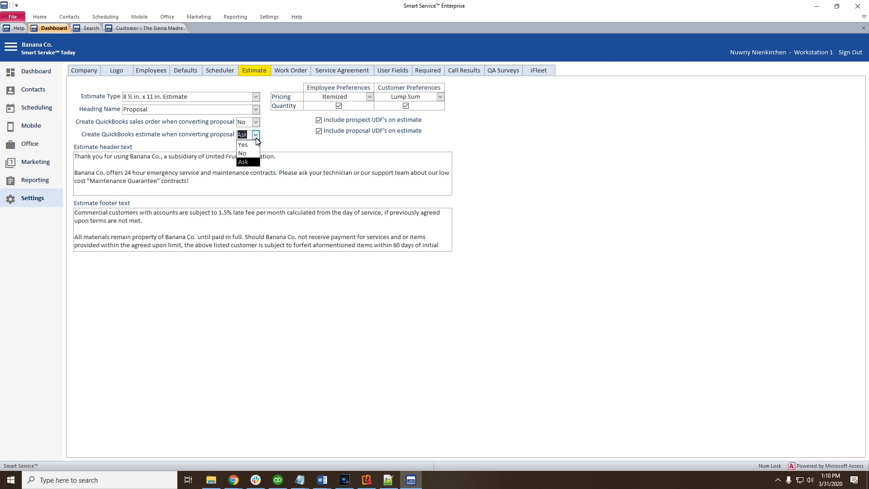